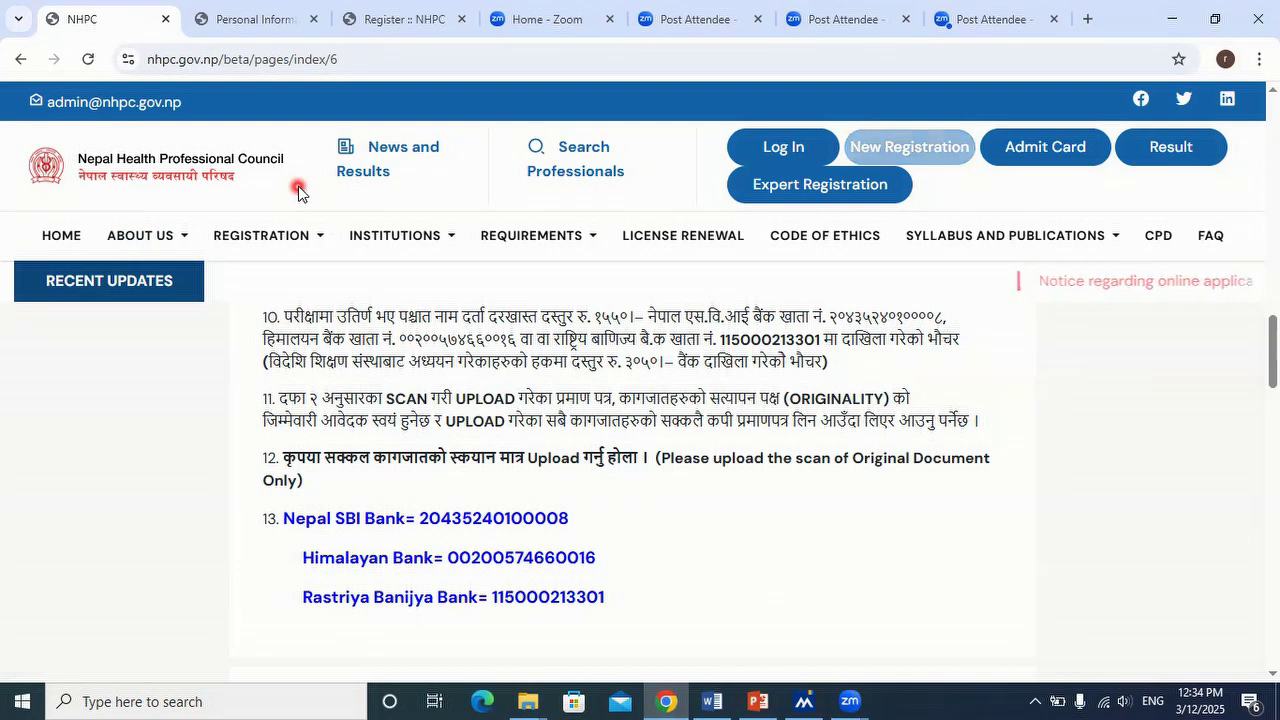
- Open the registration requirements for health professionals and read the document and fee list for the second level
click(282, 247)
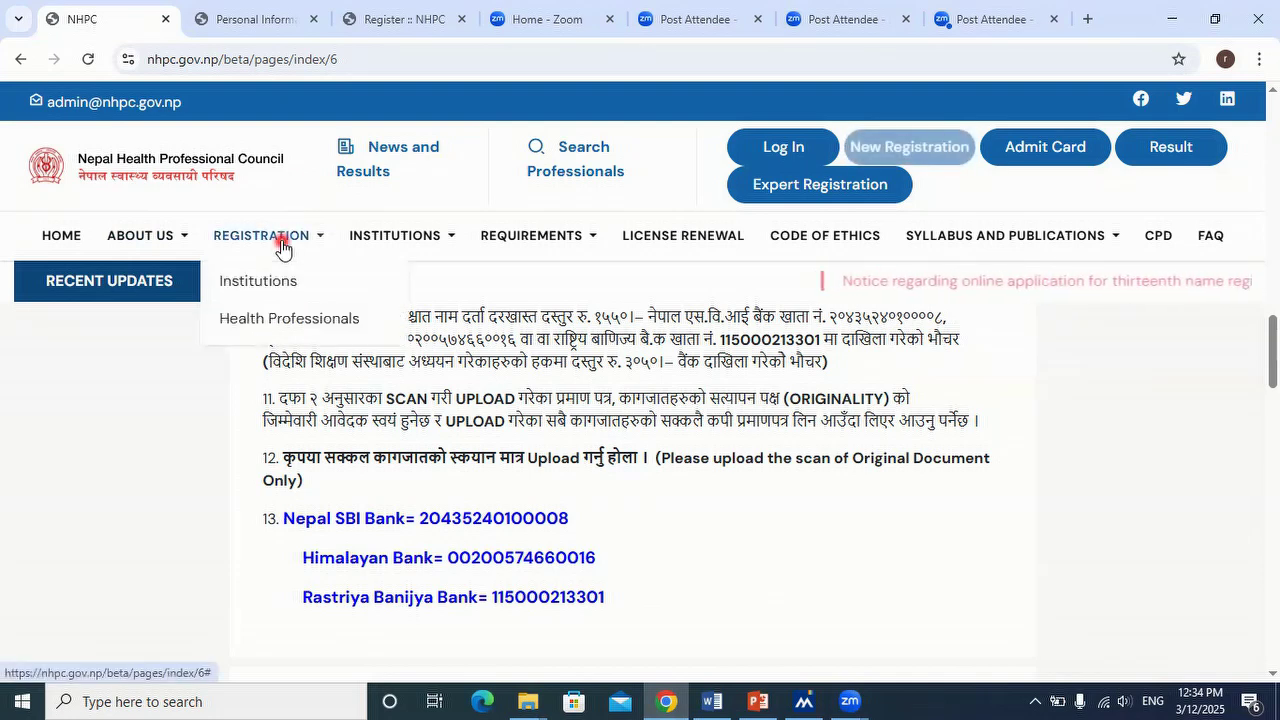
click(259, 319)
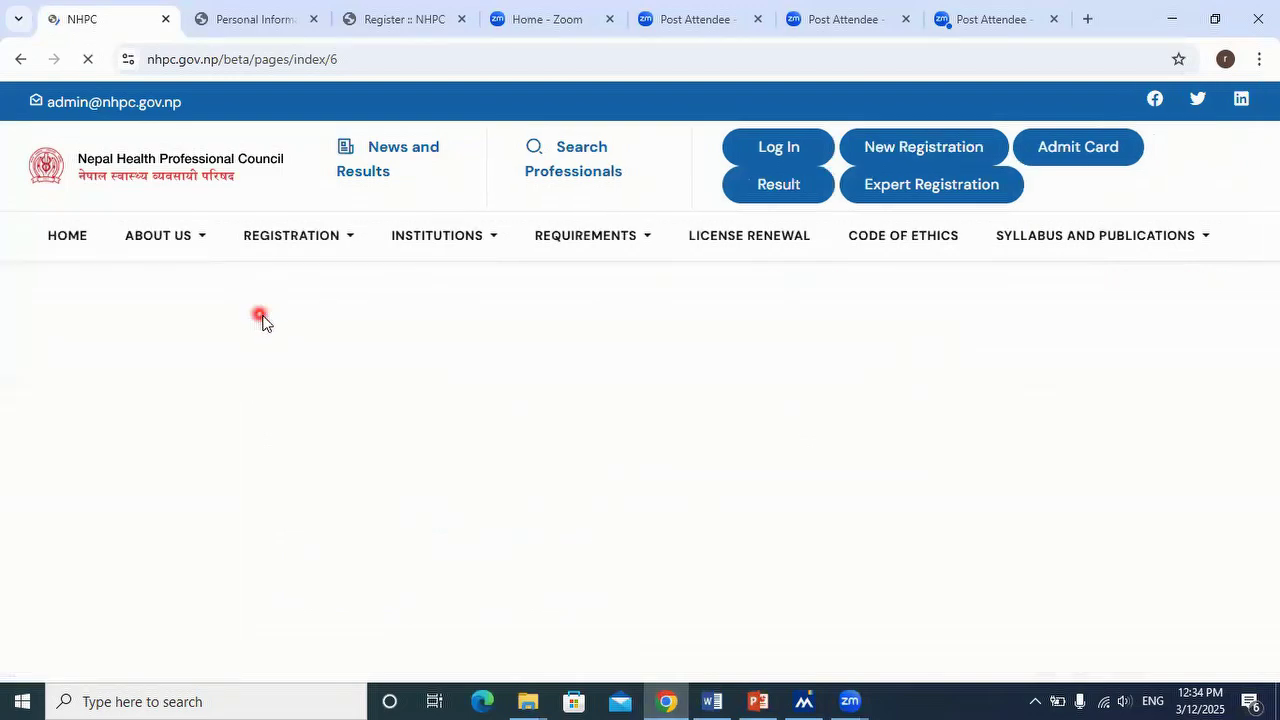
scroll(323, 417, down, 5)
scroll(323, 417, down, 15)
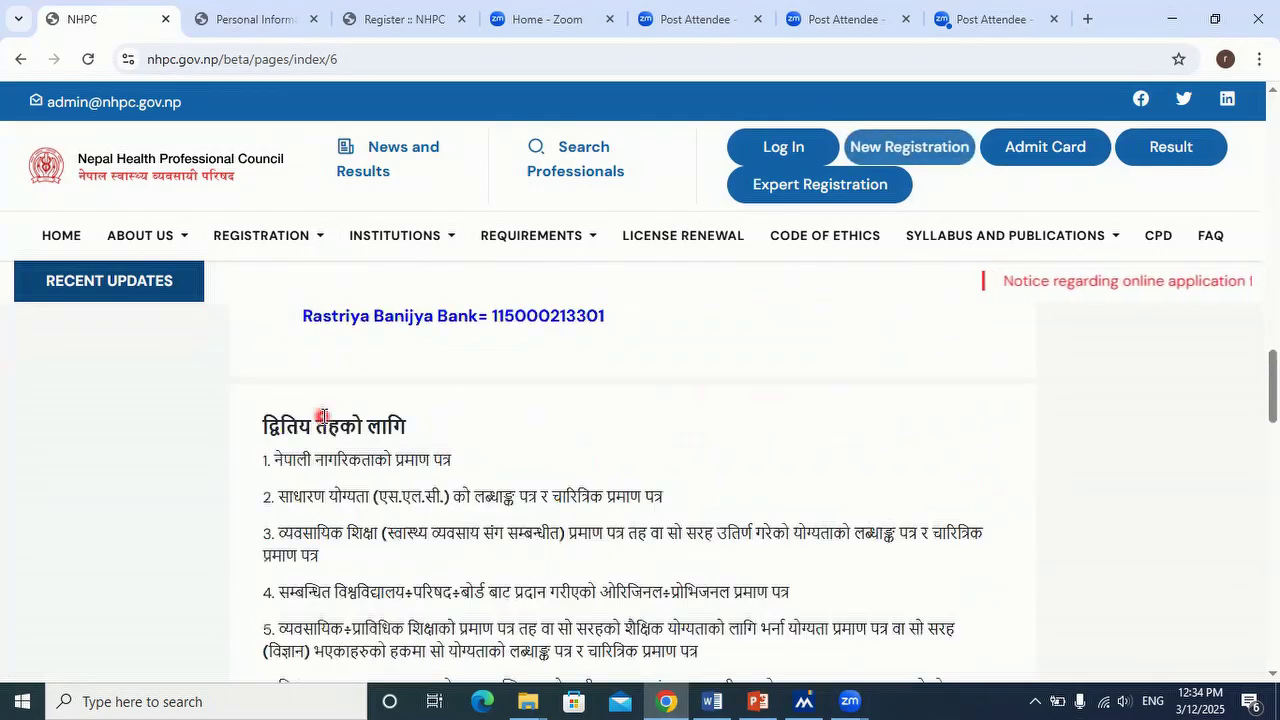
scroll(323, 417, down, 10)
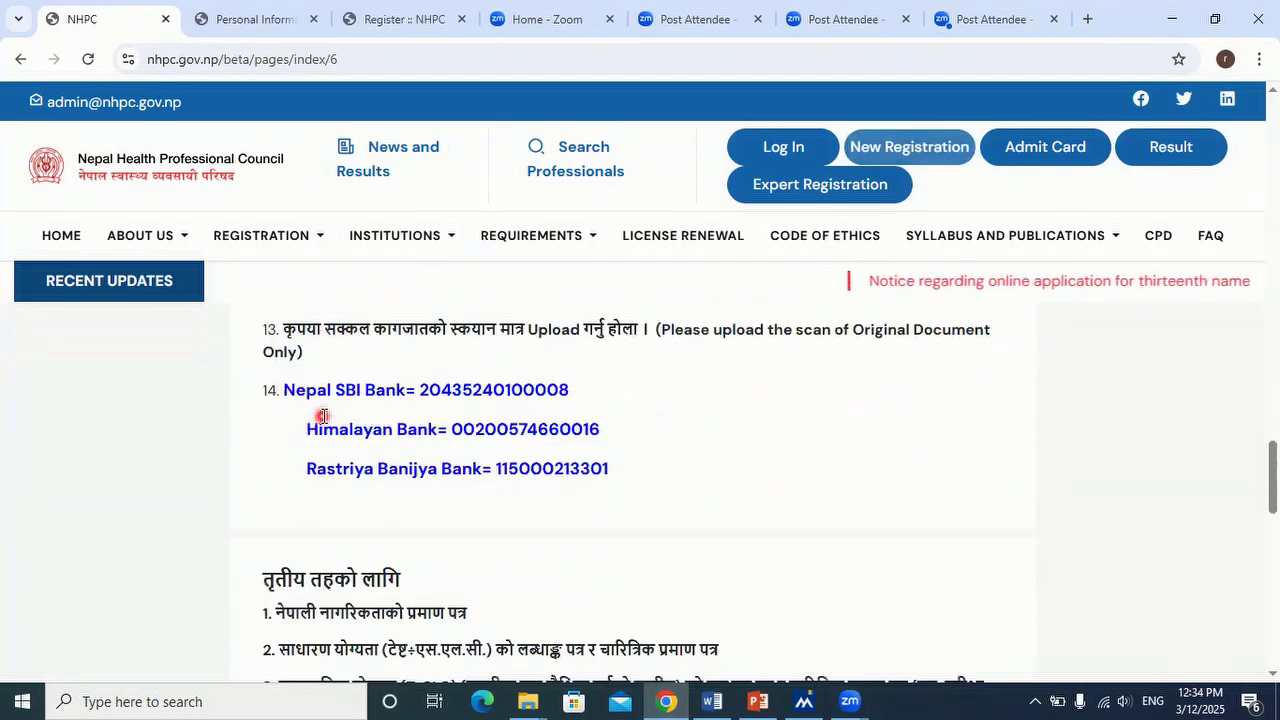
scroll(323, 417, up, 3)
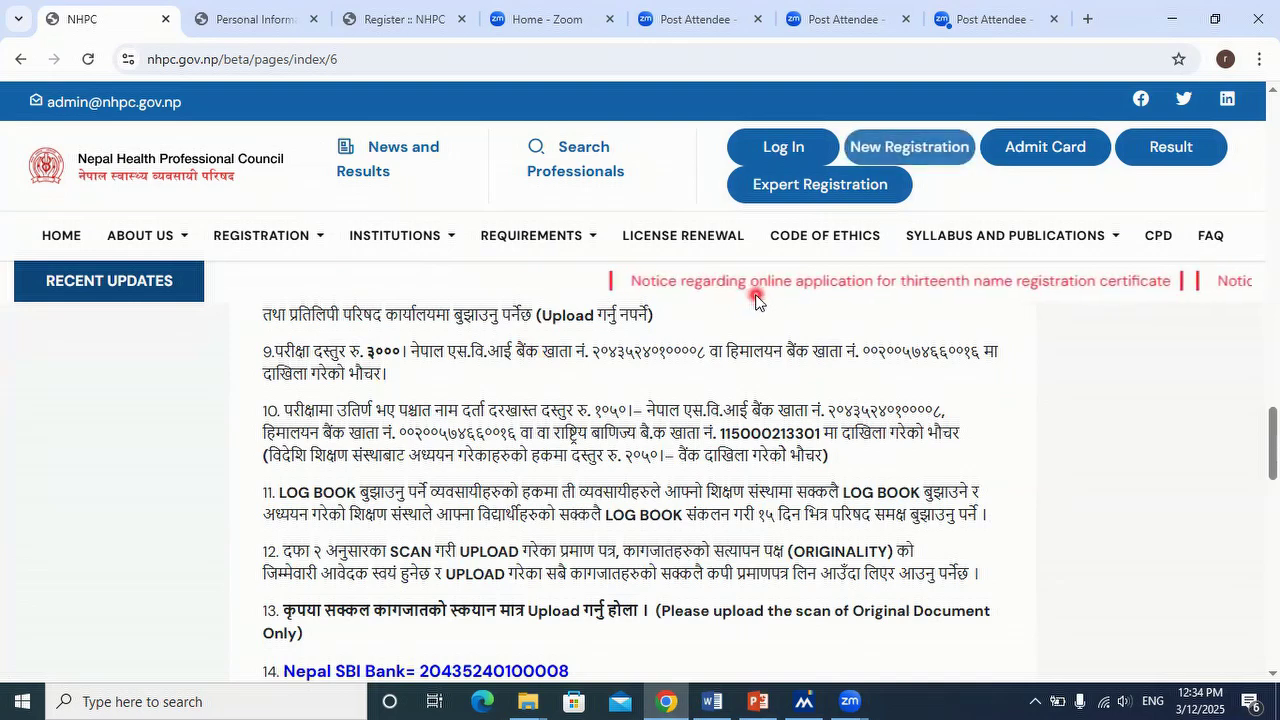
- Open the new registration form and look over its account fields and registration options
click(905, 152)
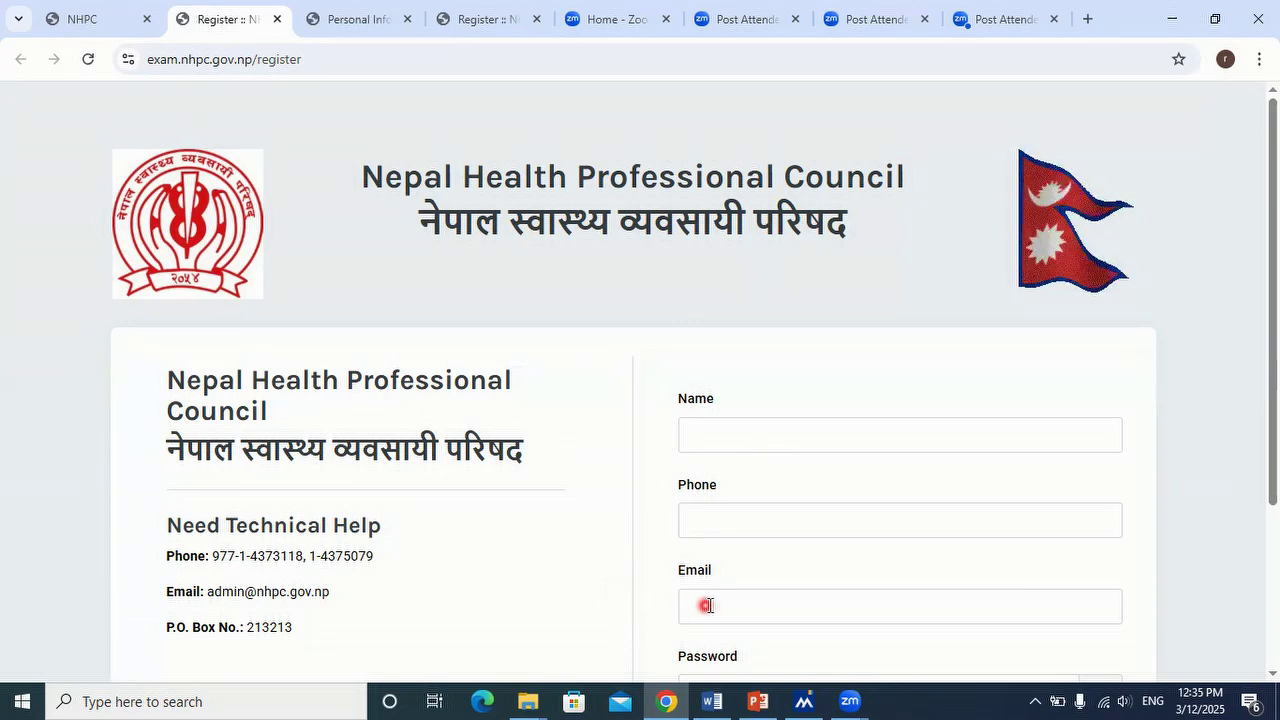
scroll(654, 597, down, 2)
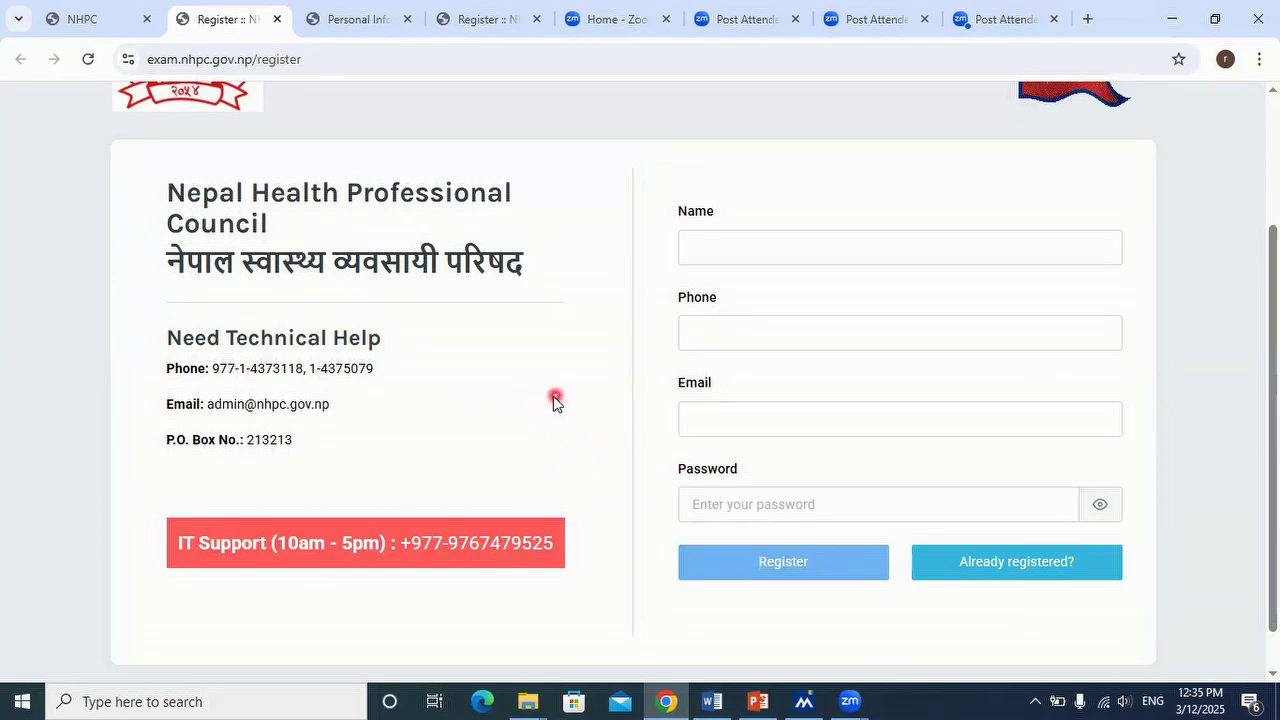
- Switch to the signed-in student's personal information page and select PCL/+2 (द्वितीय / Second) as the level
click(330, 19)
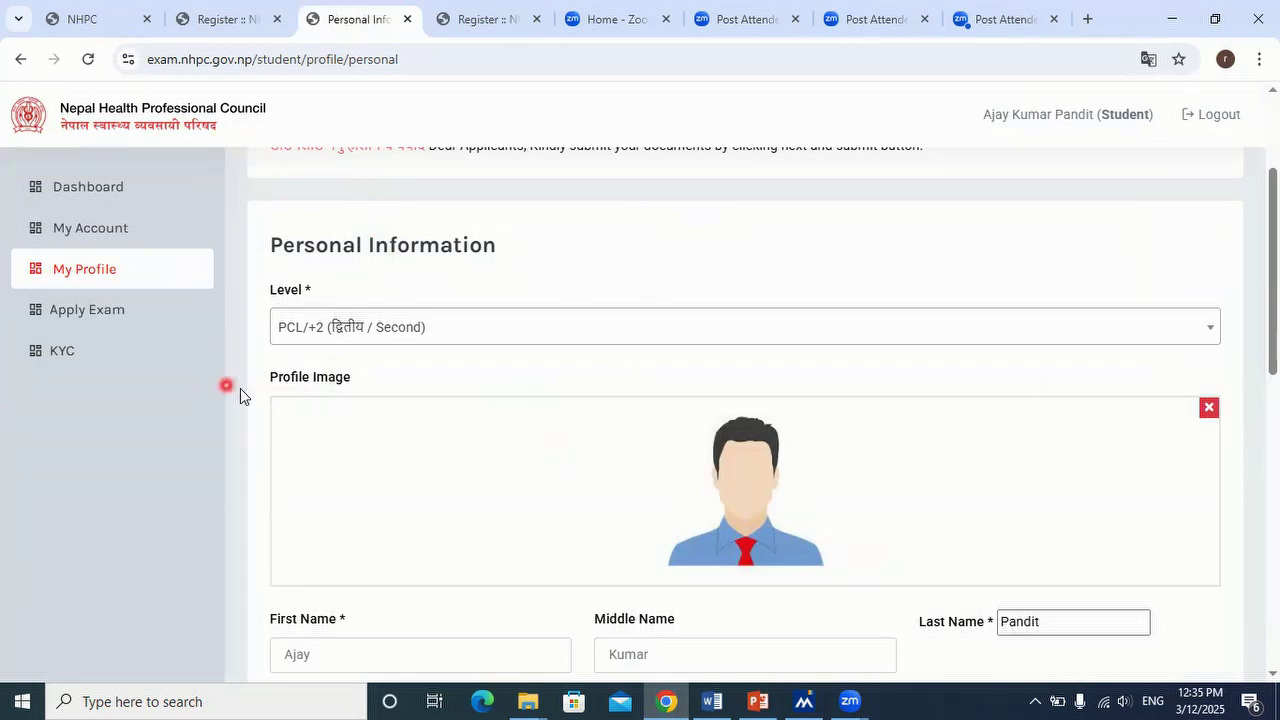
scroll(227, 373, up, 2)
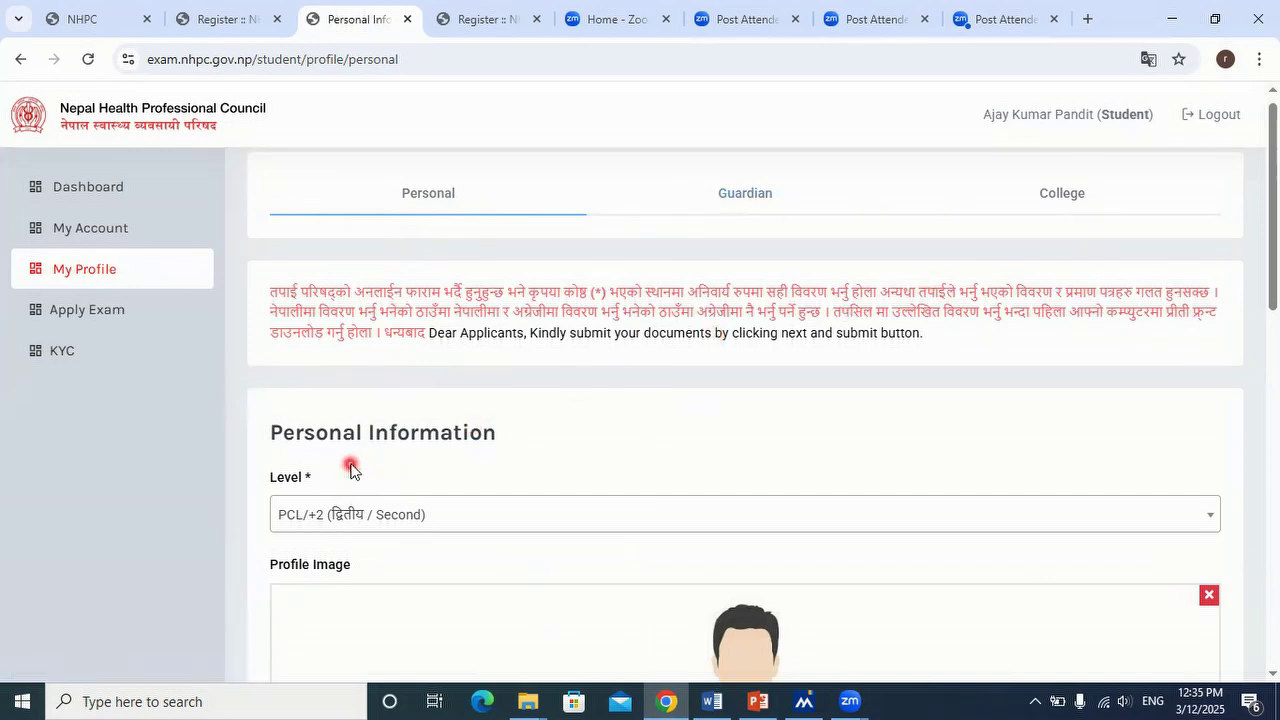
click(373, 517)
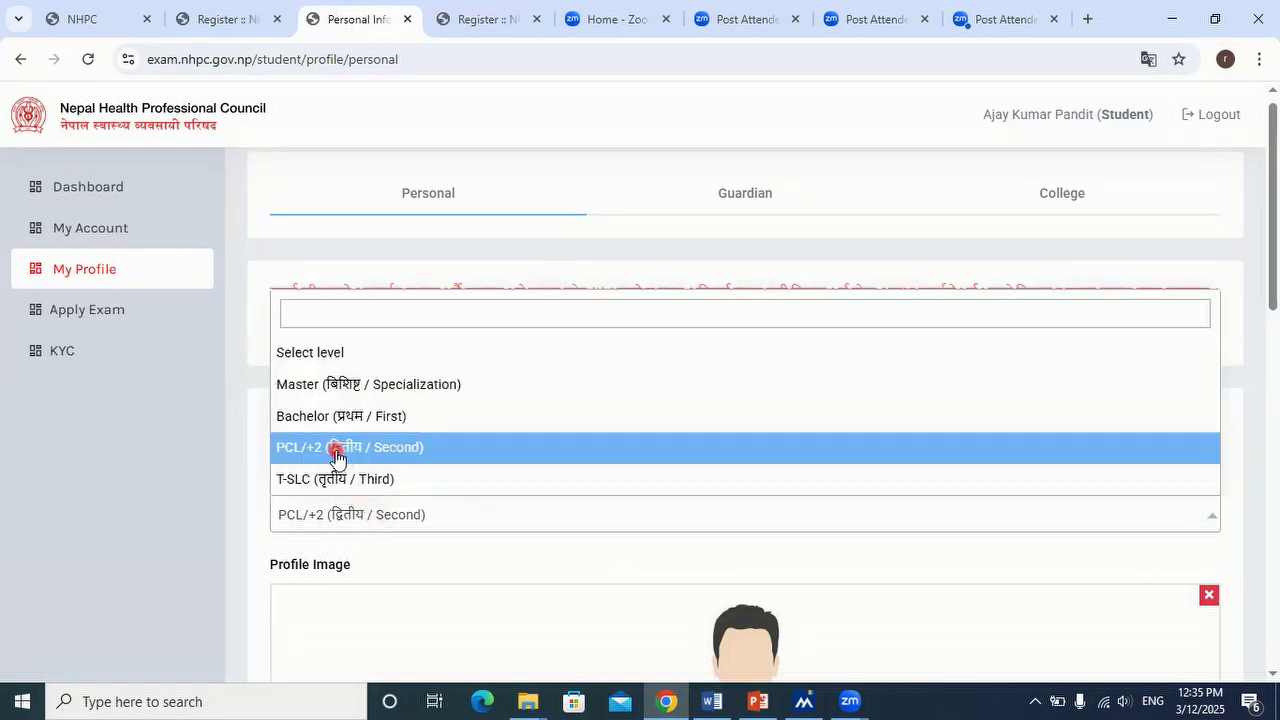
click(336, 456)
- Review the personal details, citizenship and signature images, and the guardian names, and continue to the SLC information page
scroll(336, 456, down, 2)
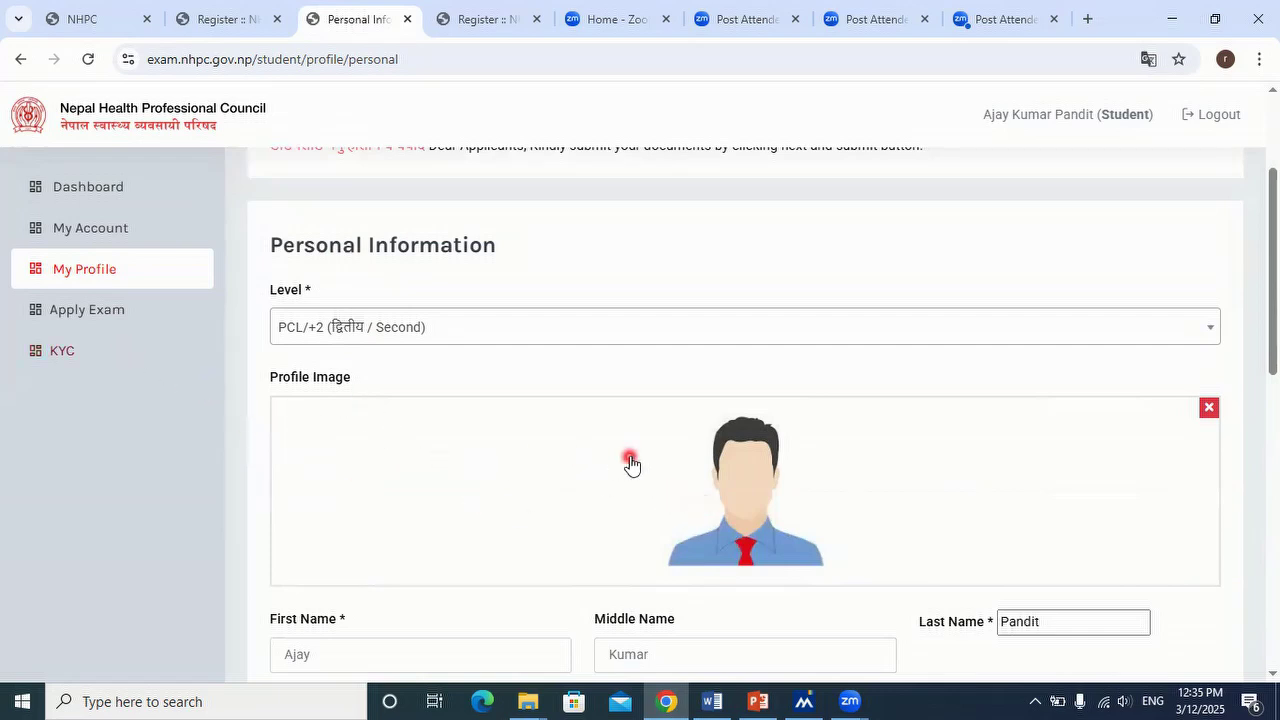
scroll(574, 566, down, 2)
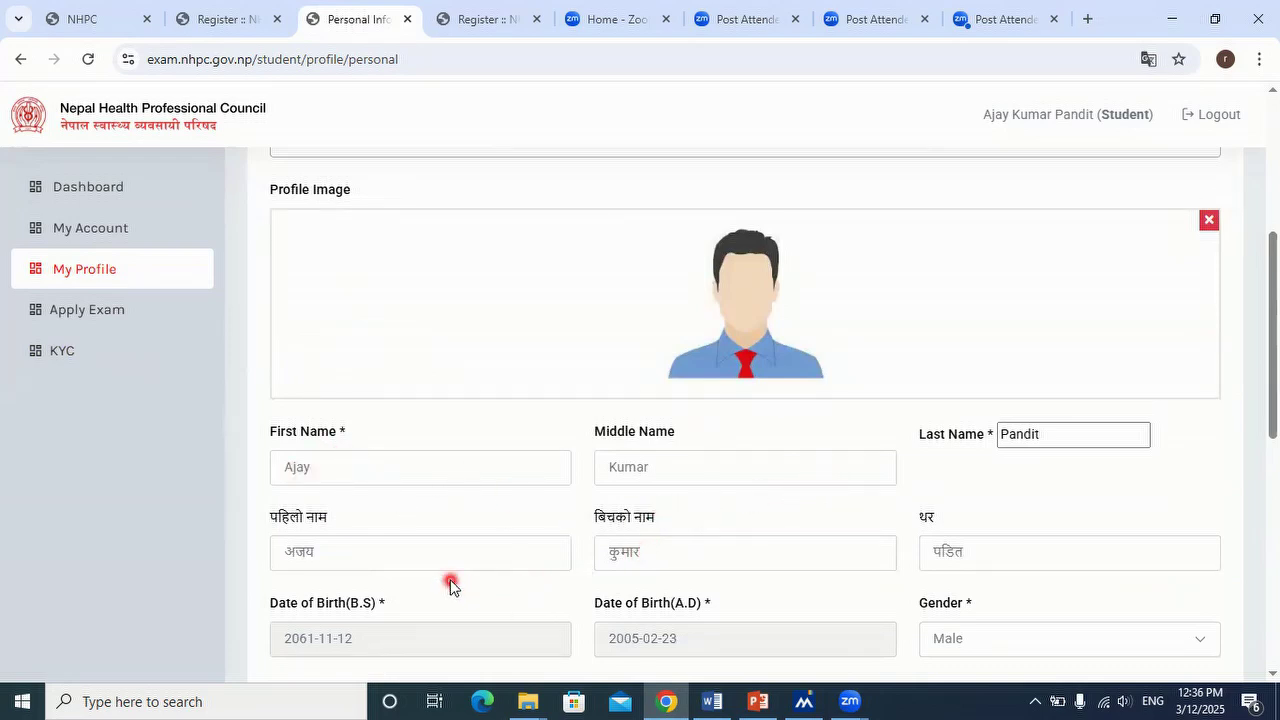
scroll(700, 555, down, 3)
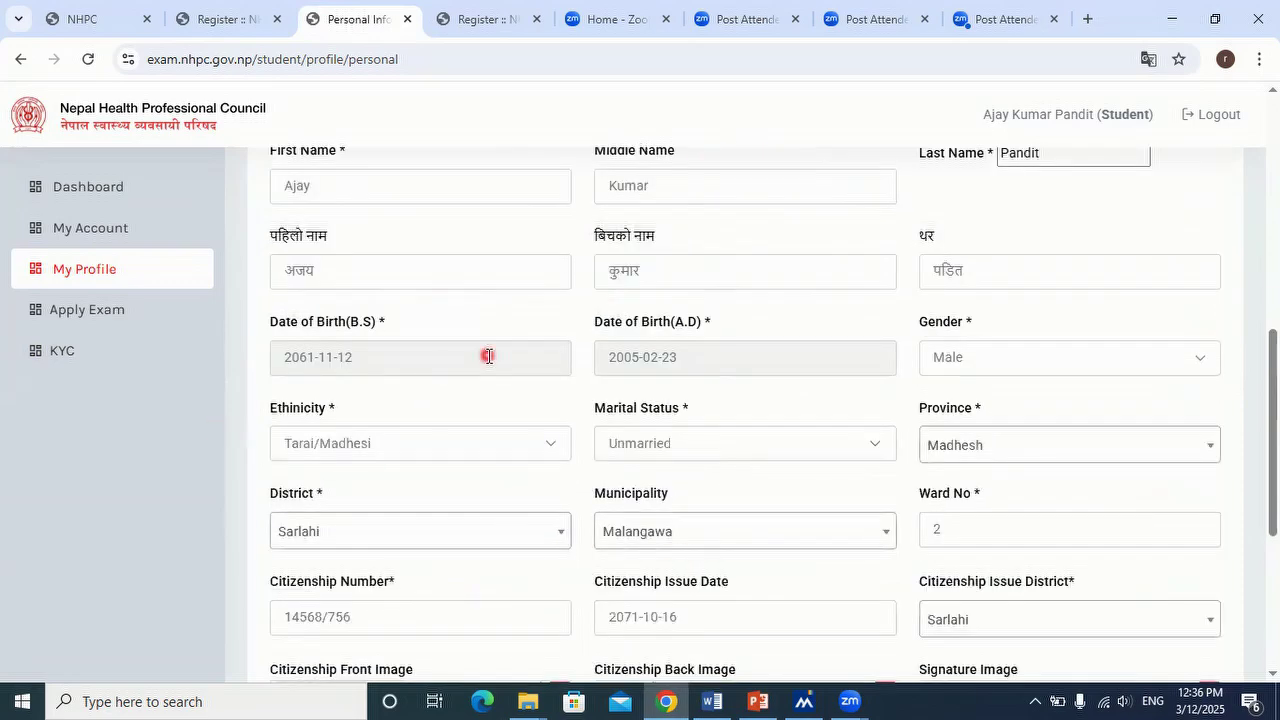
scroll(728, 587, down, 1)
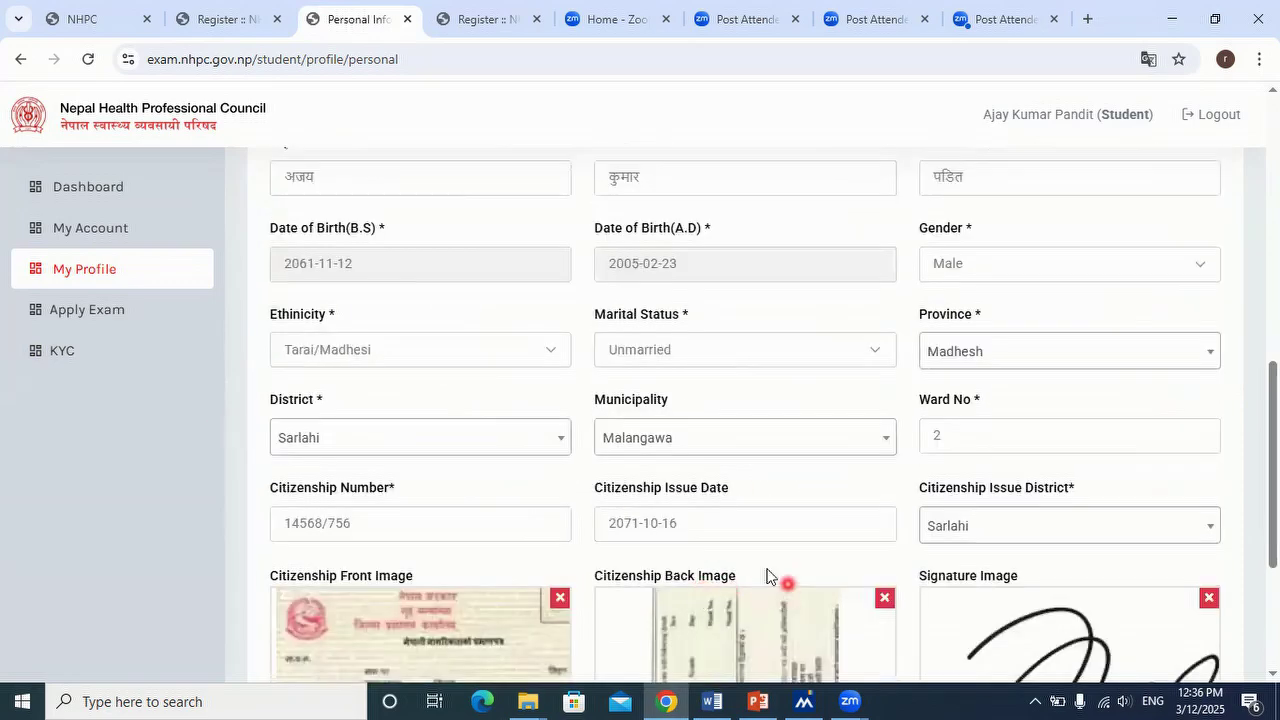
scroll(550, 490, down, 3)
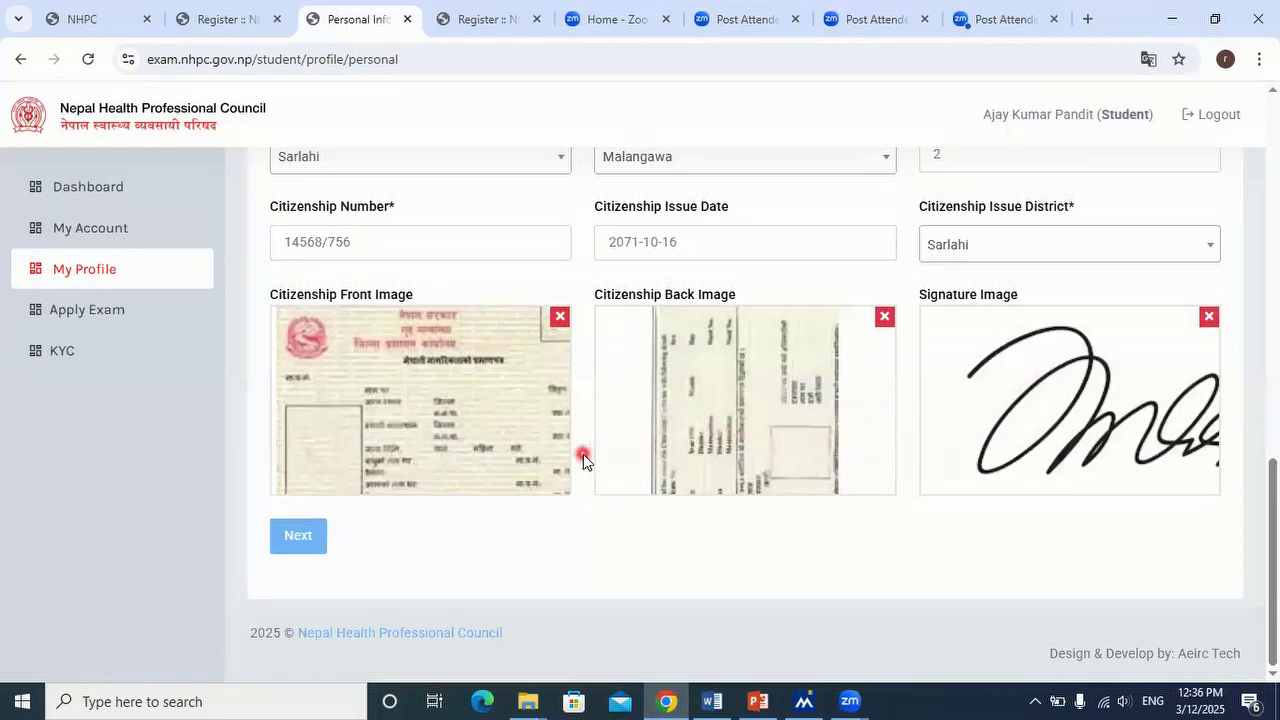
click(292, 540)
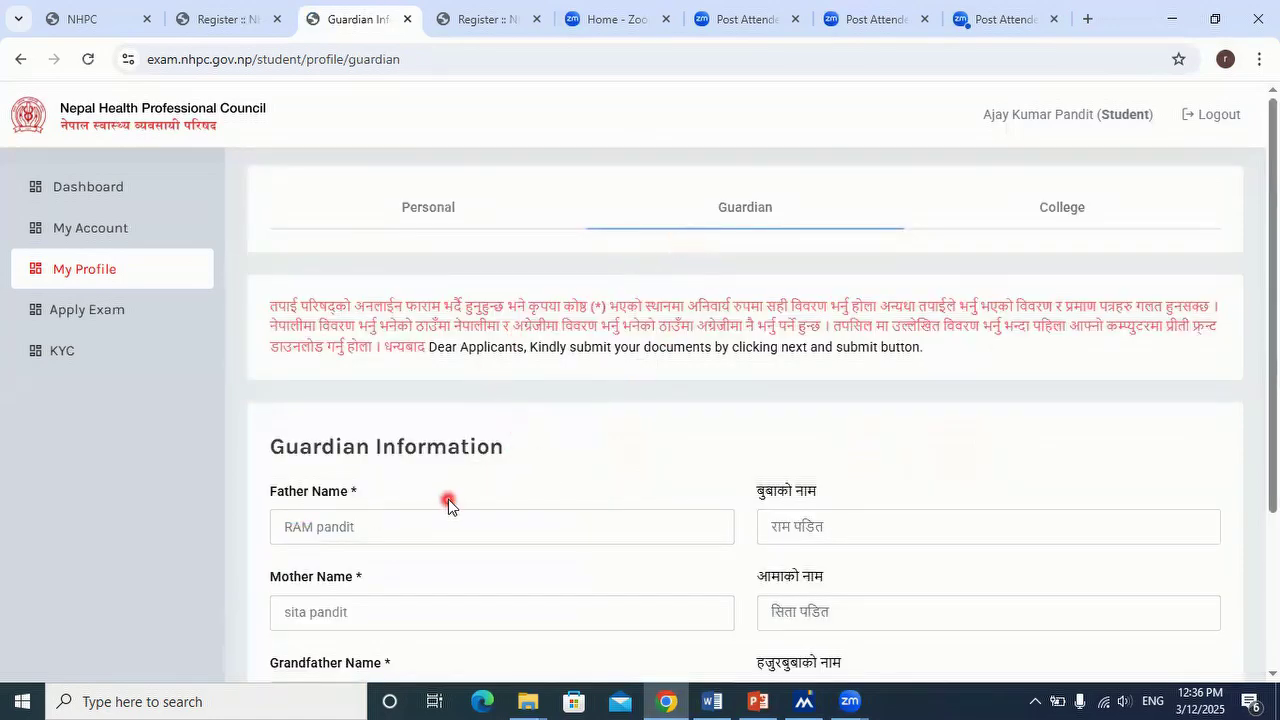
scroll(320, 612, down, 2)
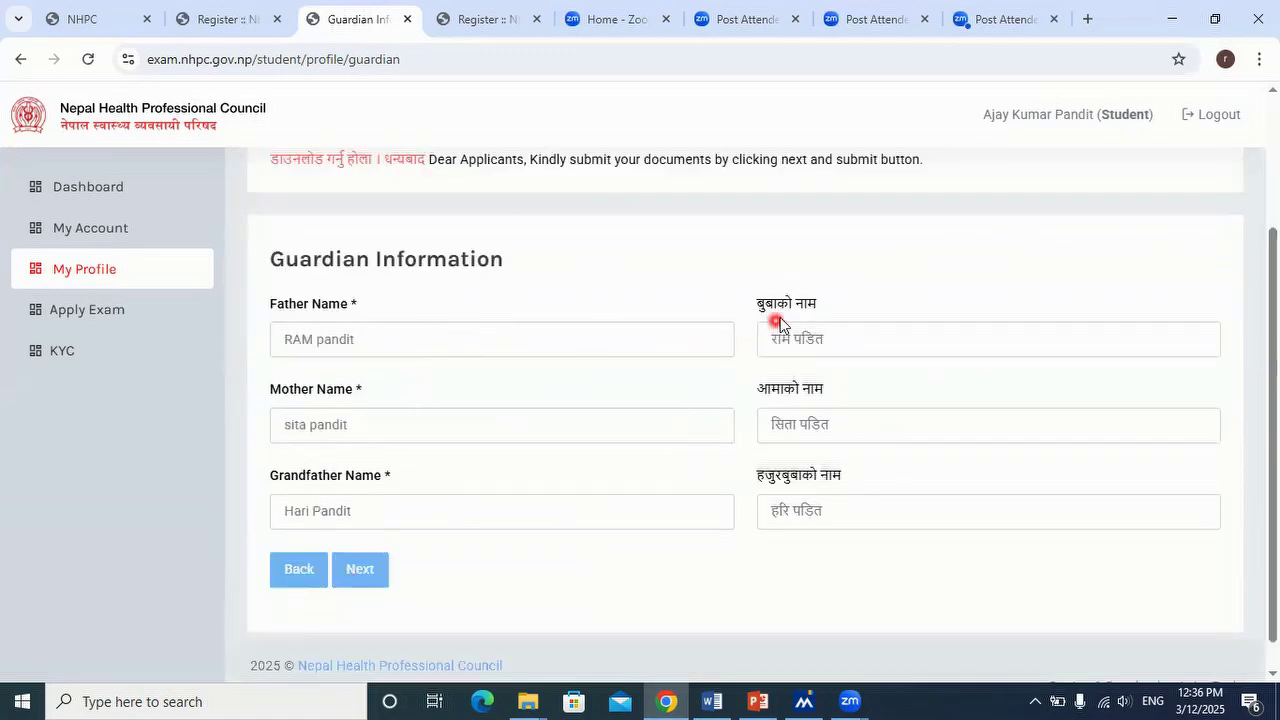
click(369, 579)
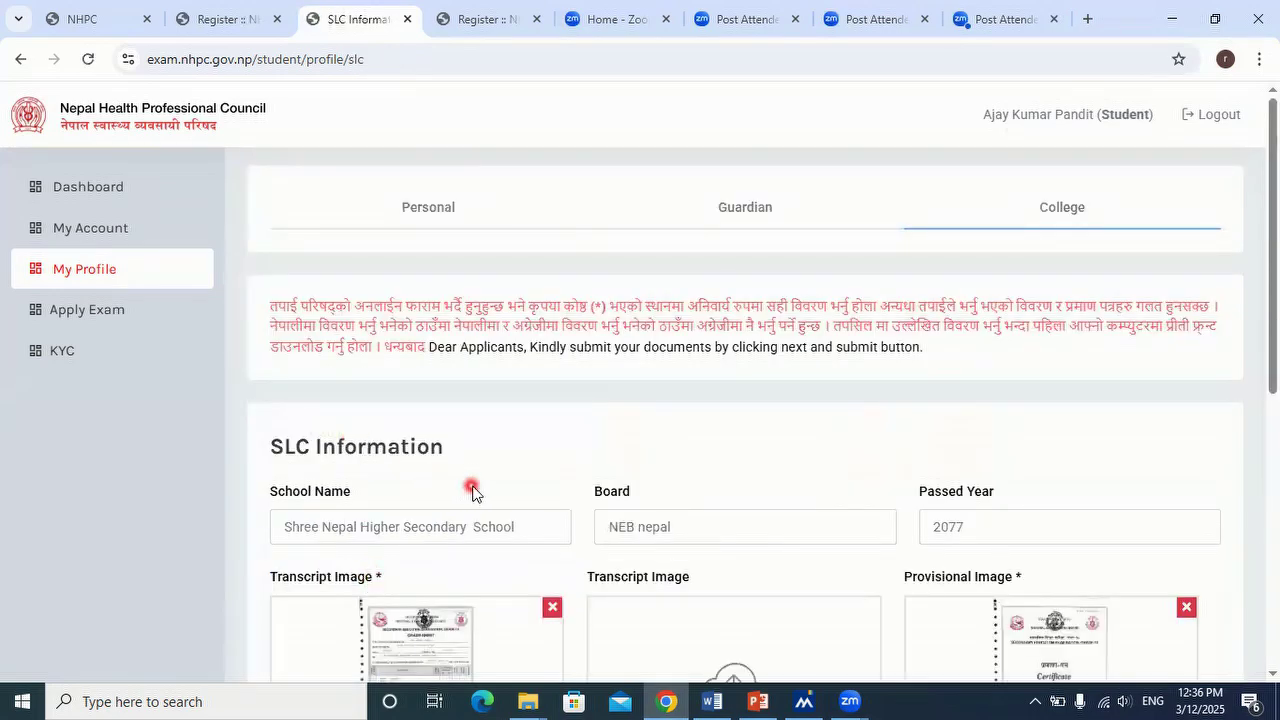
- Check the SLC school details with the transcript, provisional and character certificate images, and continue to the PCL/+2 information
scroll(472, 485, down, 1)
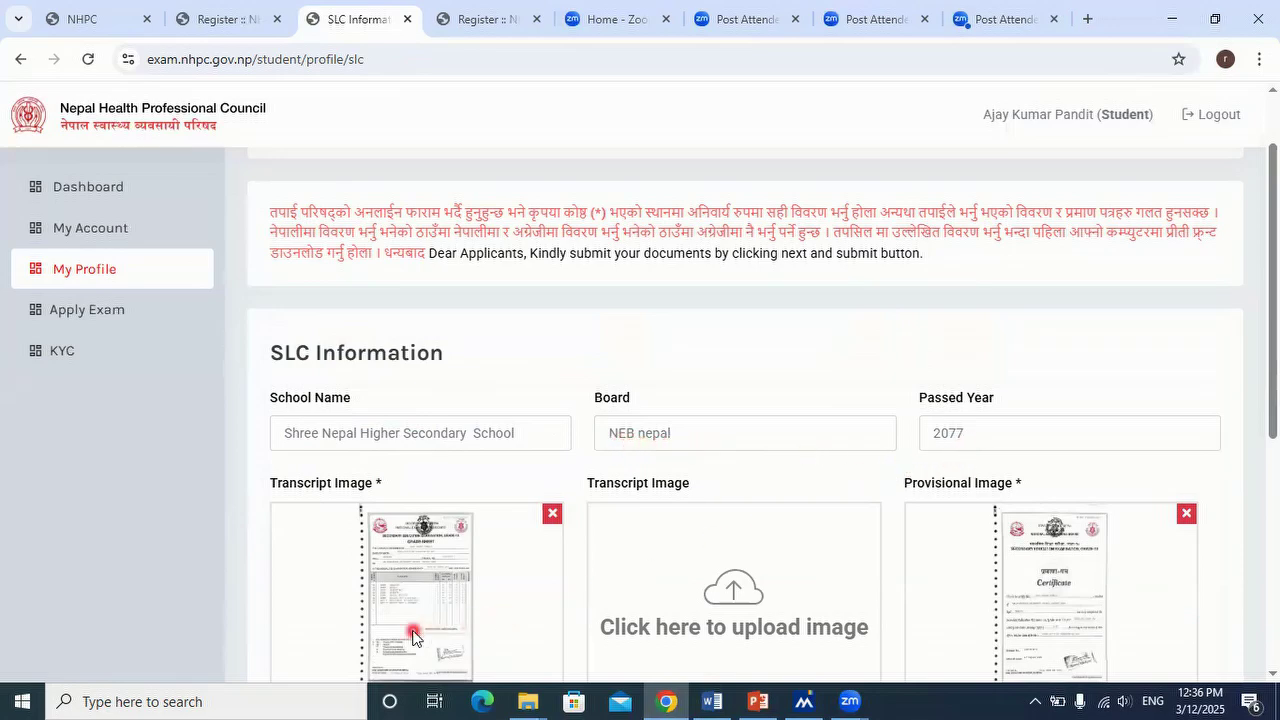
scroll(405, 633, down, 1)
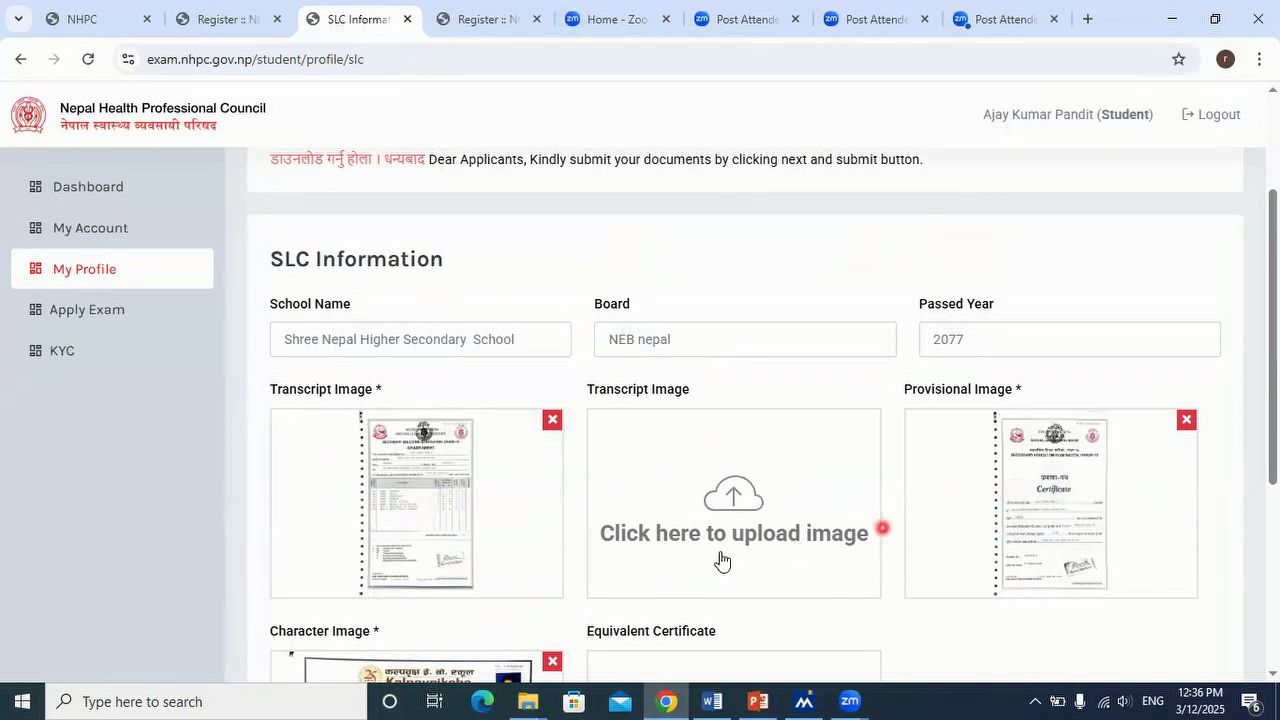
scroll(400, 560, down, 2)
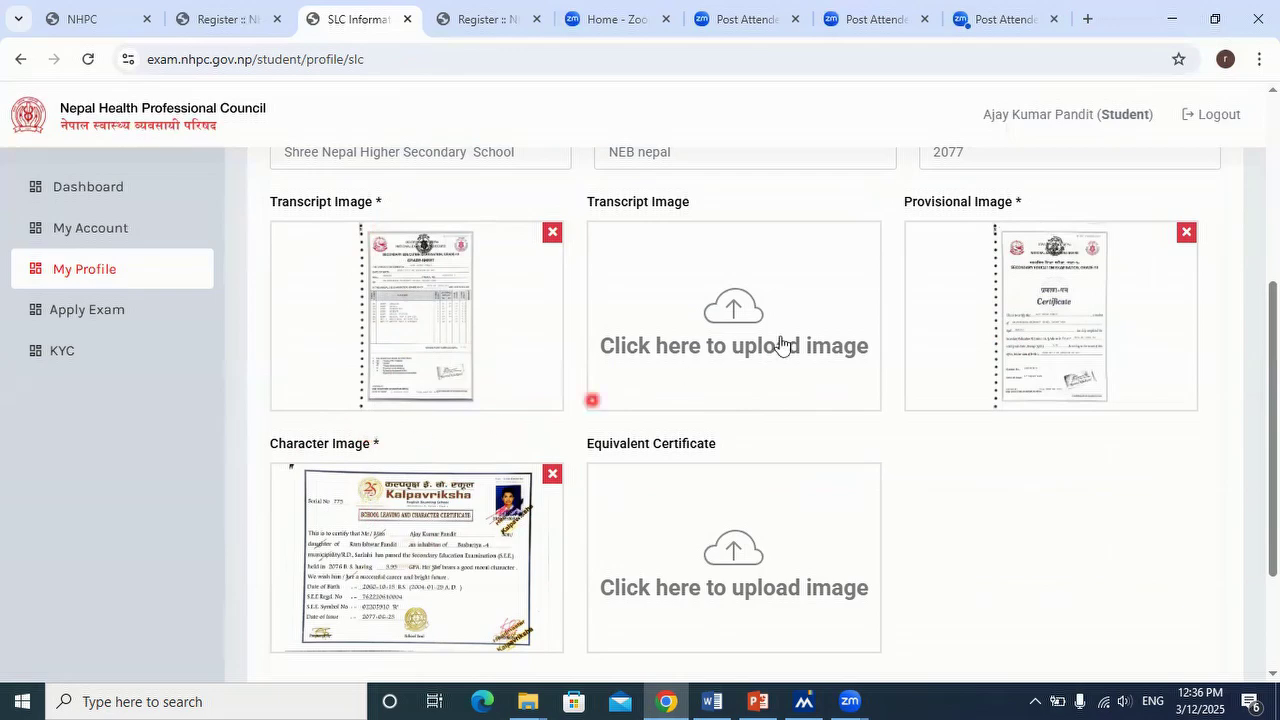
scroll(347, 538, down, 2)
click(352, 538)
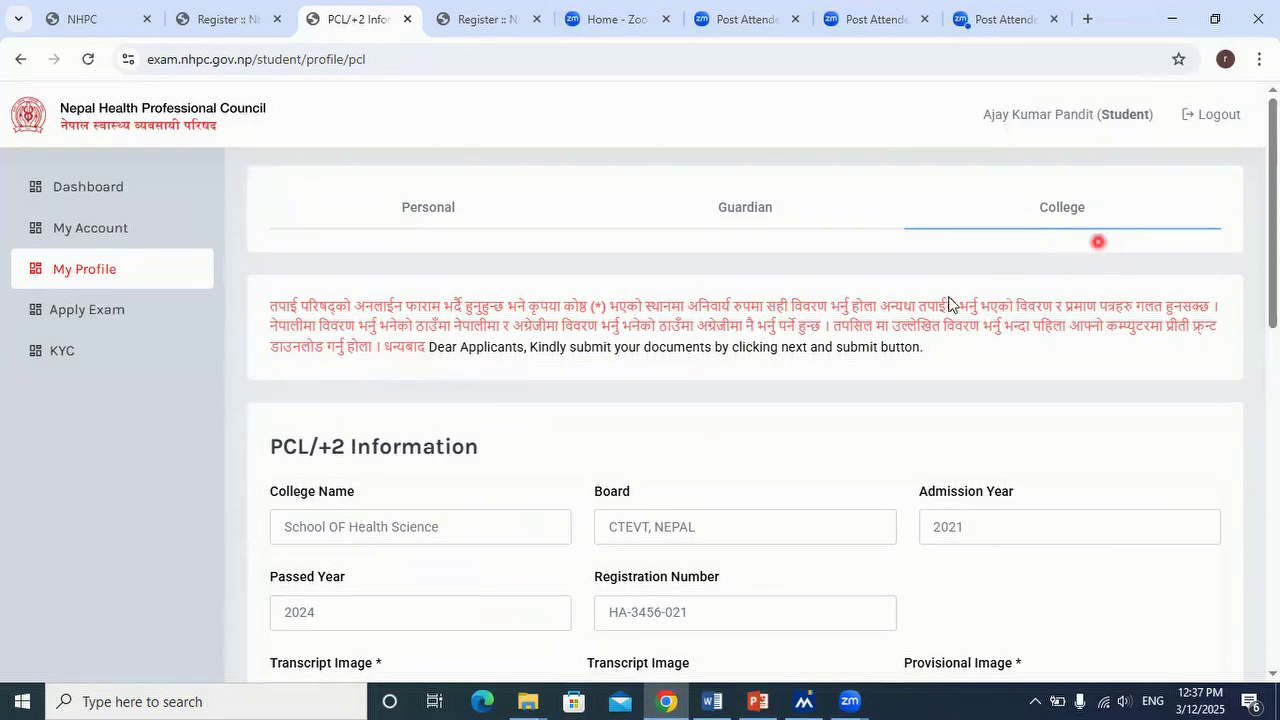
- Check the PCL/+2 college details and the uploaded transcript, certificate, clinical work and council registration images, and continue to the exam application page
scroll(366, 530, down, 1)
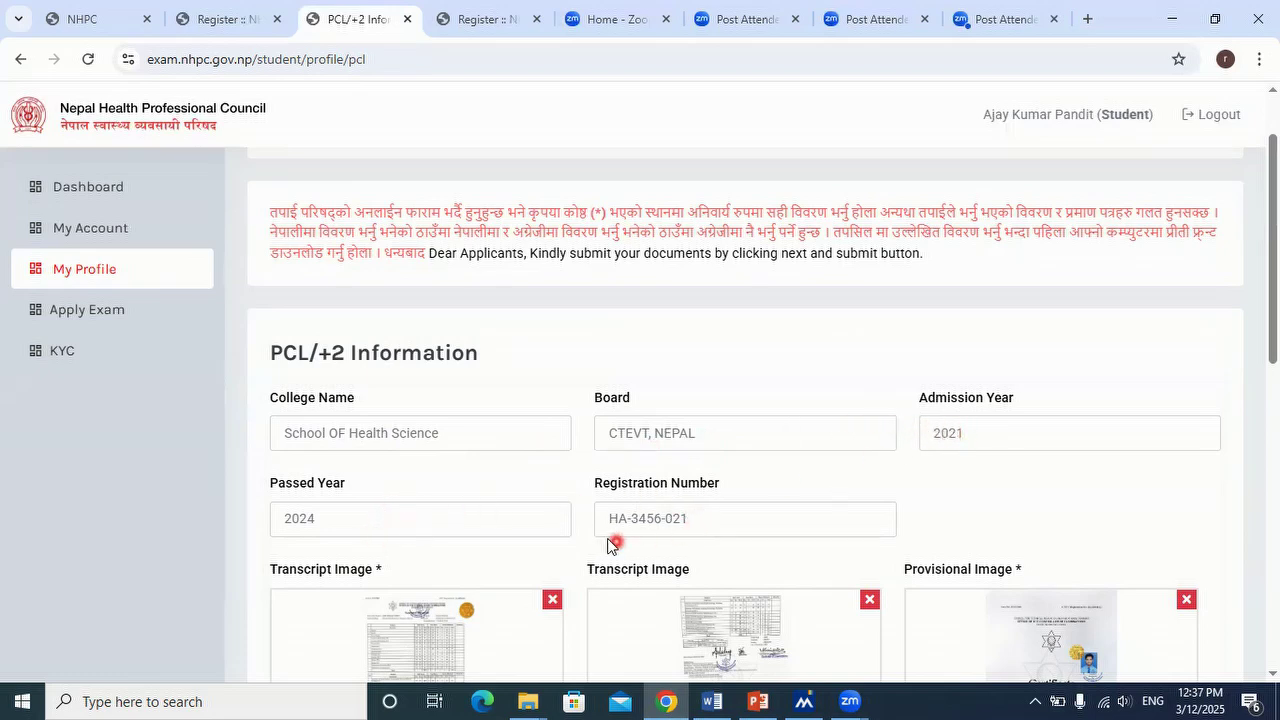
scroll(480, 535, down, 2)
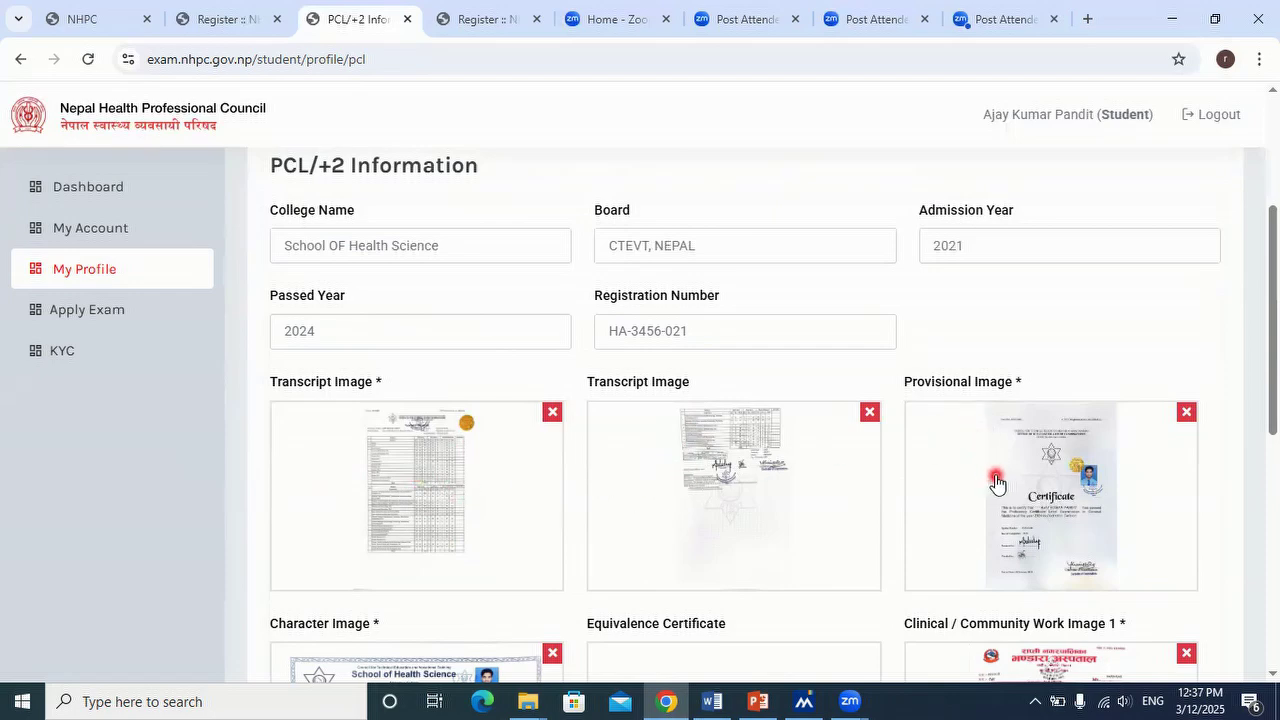
scroll(995, 497, down, 1)
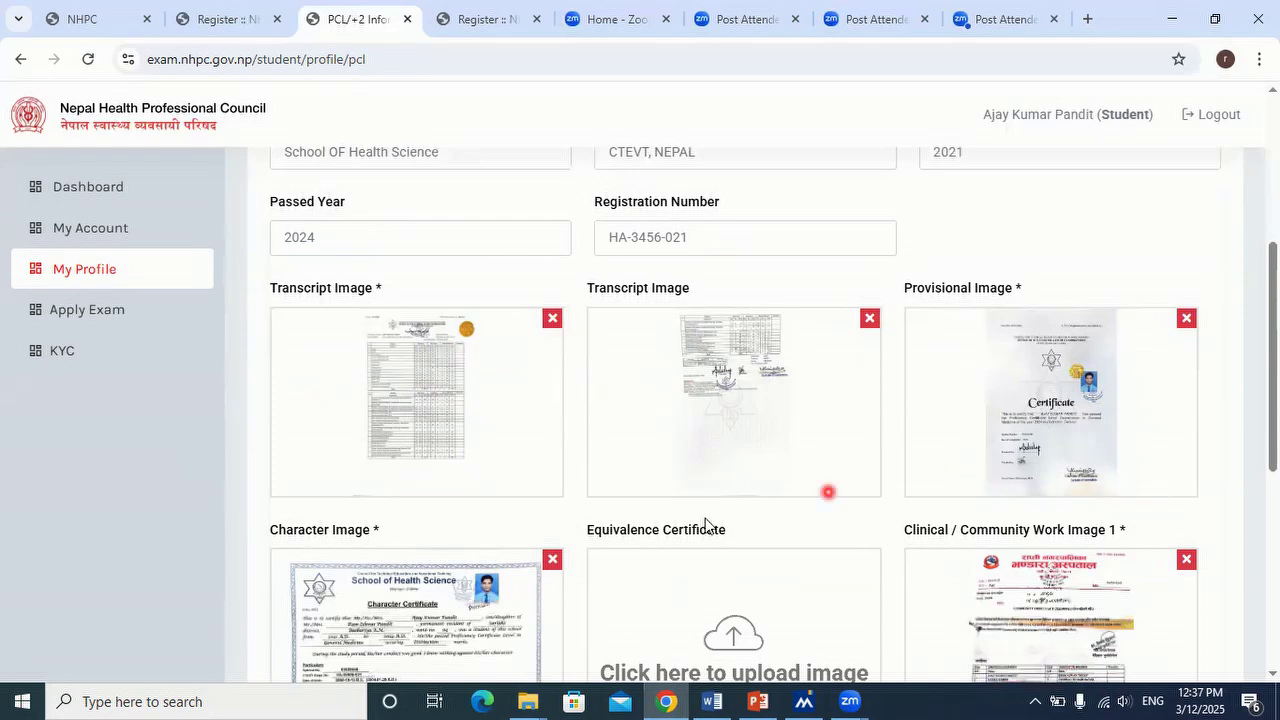
scroll(403, 592, down, 1)
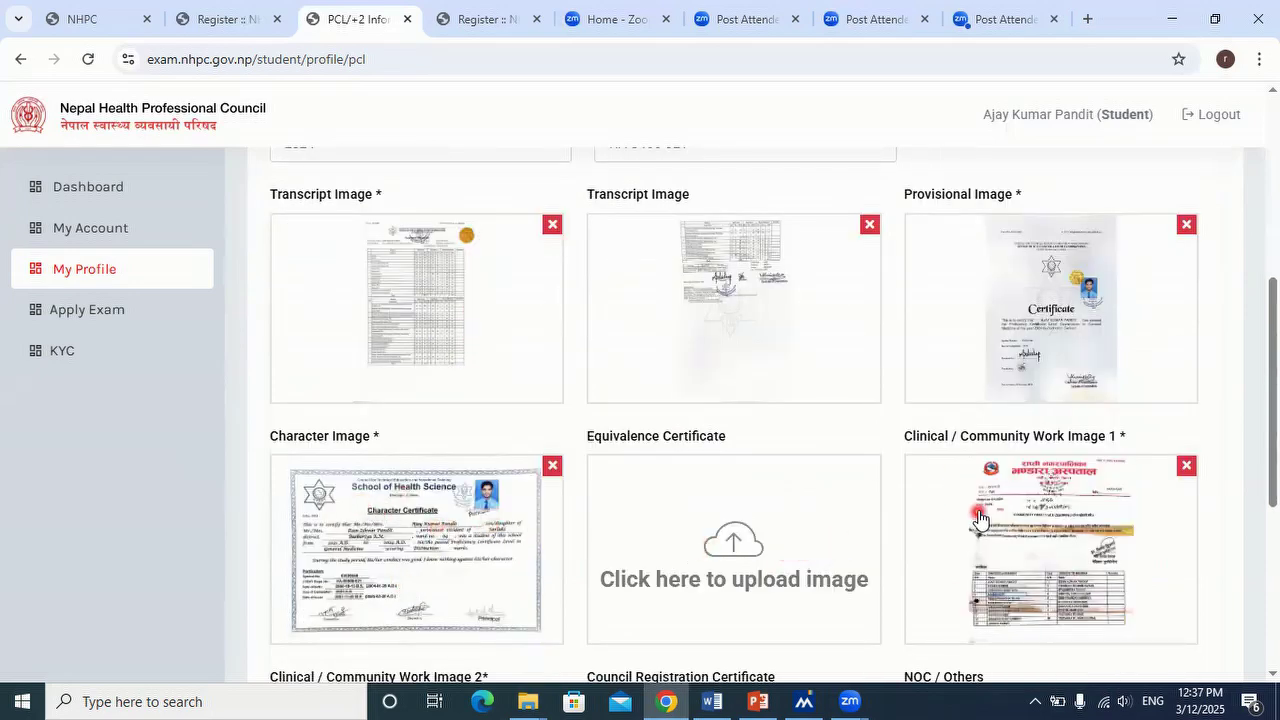
scroll(979, 518, down, 1)
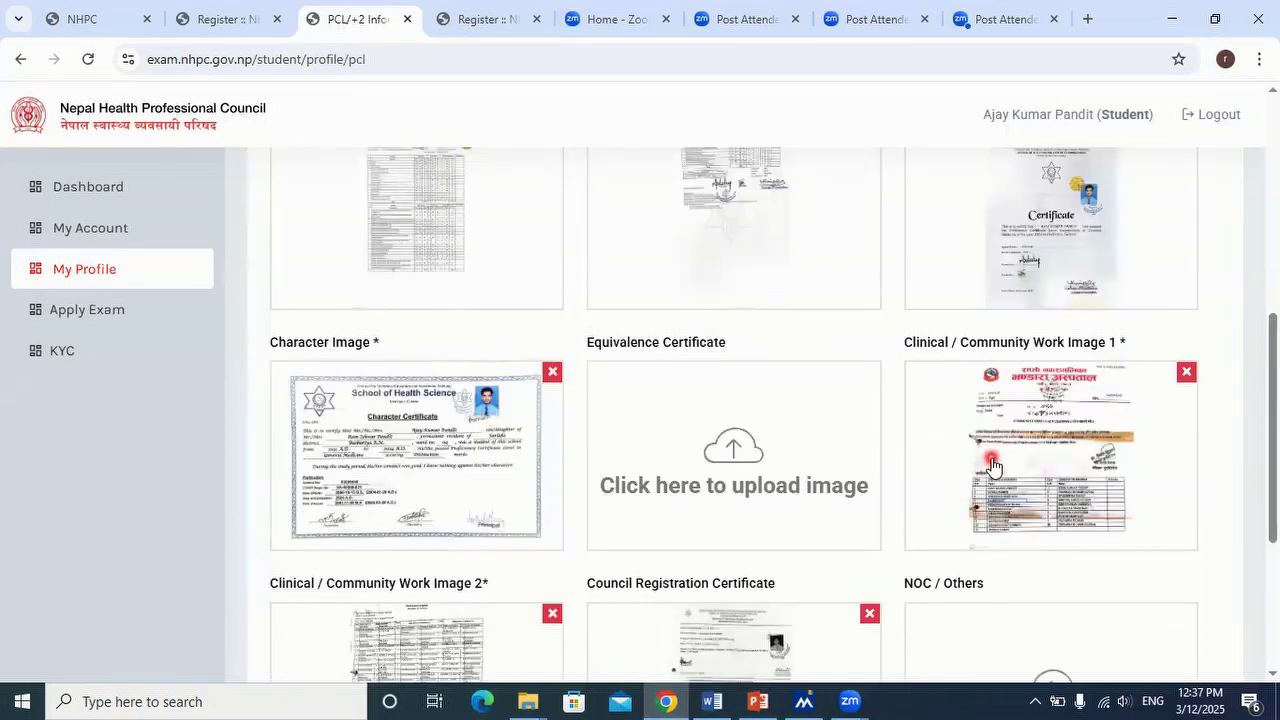
scroll(849, 489, down, 1)
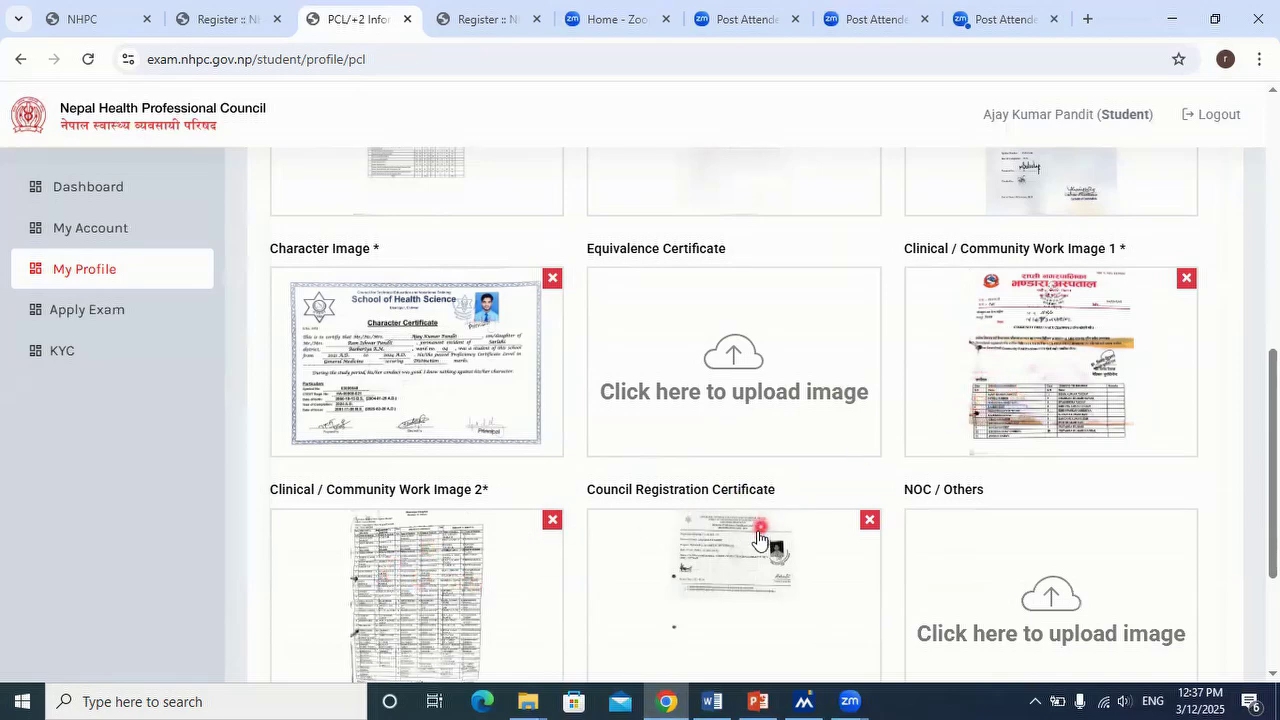
scroll(690, 520, down, 1)
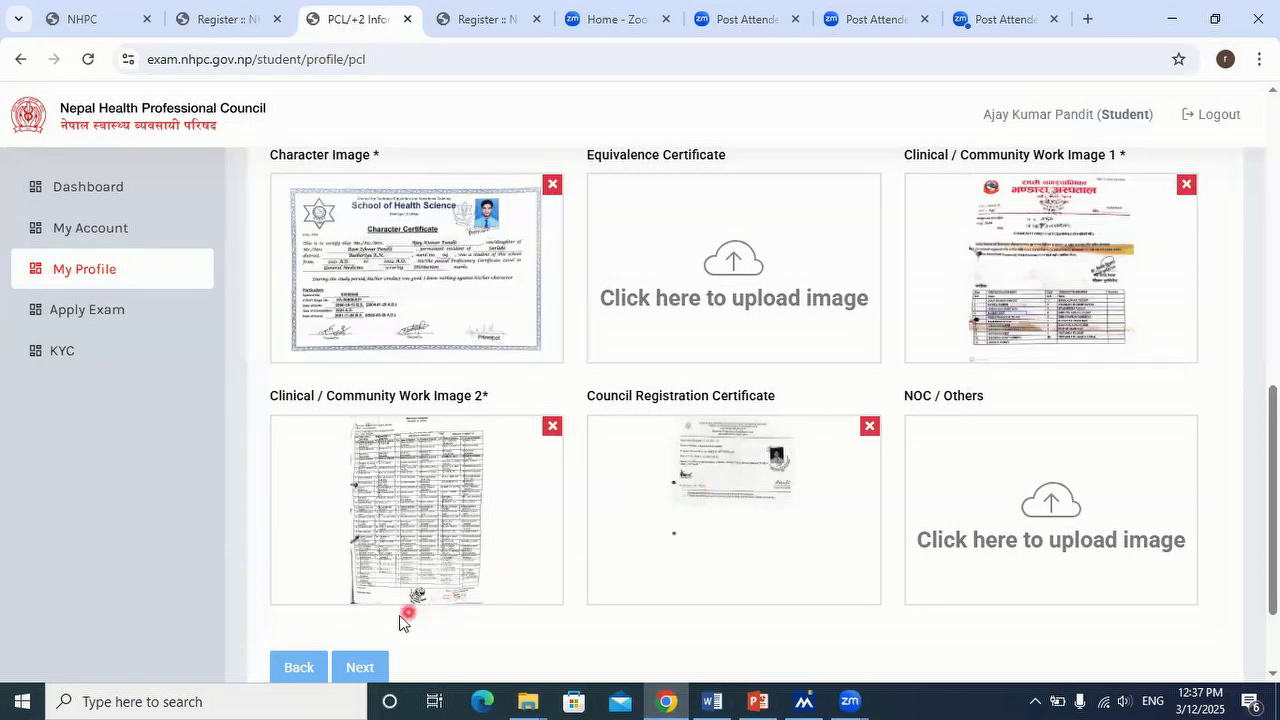
click(362, 668)
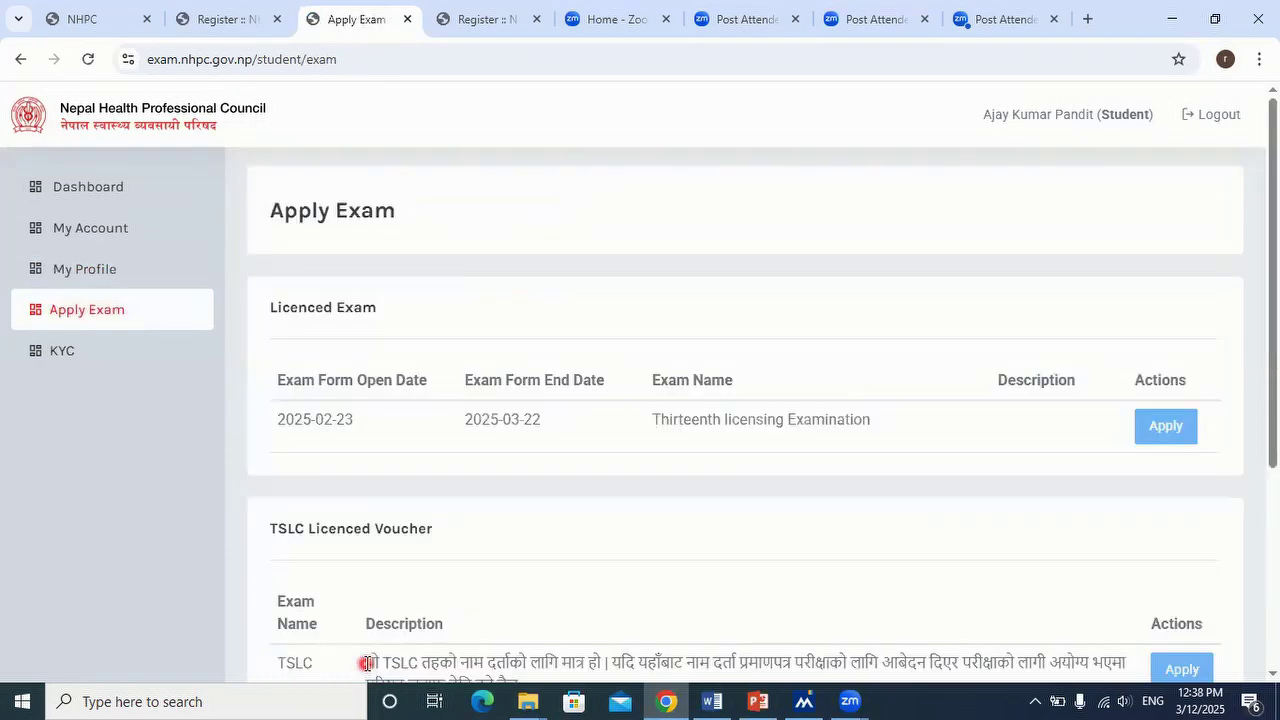
- Start an application for the Thirteenth licensing Examination with level PCL/+2 (द्वितीय / Second) and program PCL in General Medicine (PCL GM)
click(1160, 436)
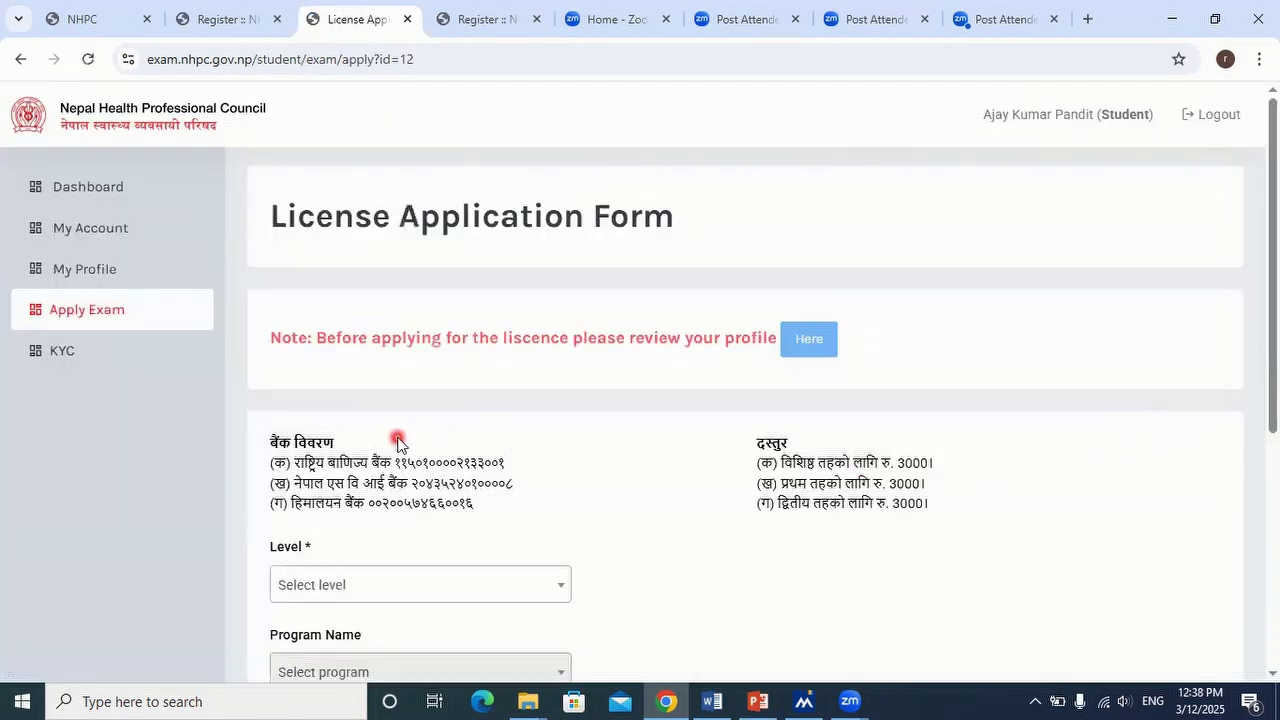
scroll(396, 441, down, 2)
click(411, 397)
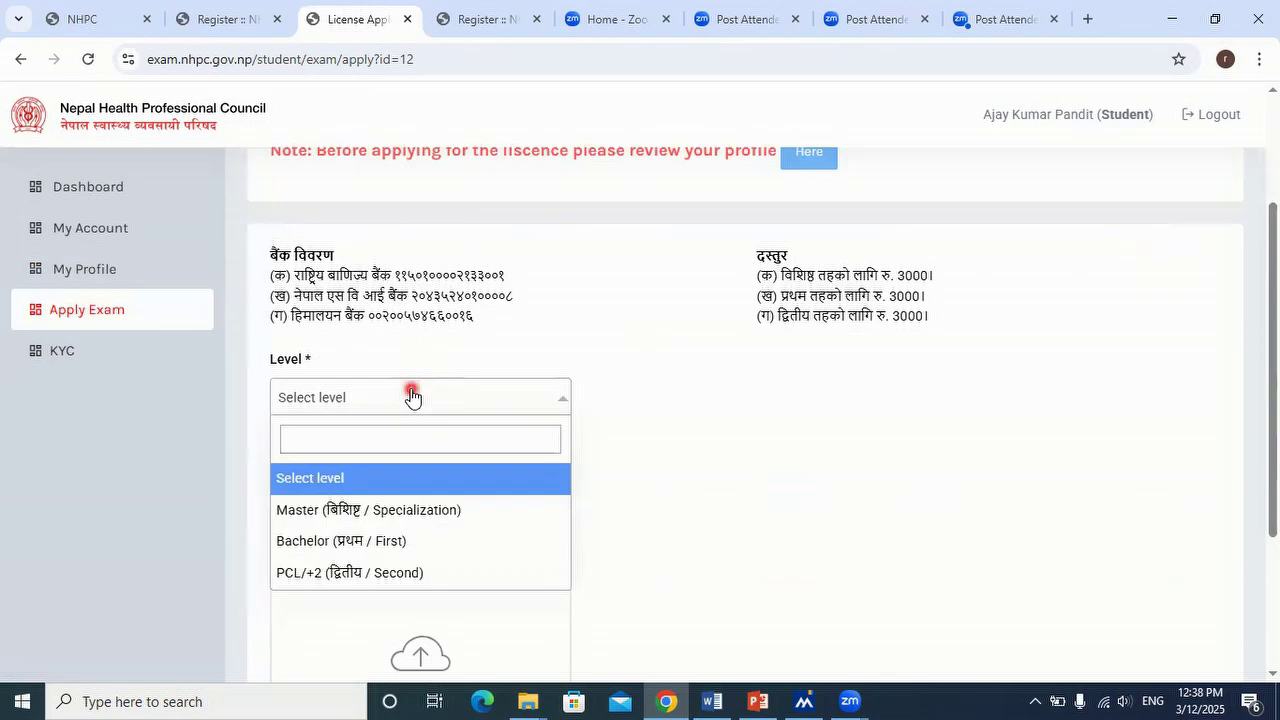
click(362, 578)
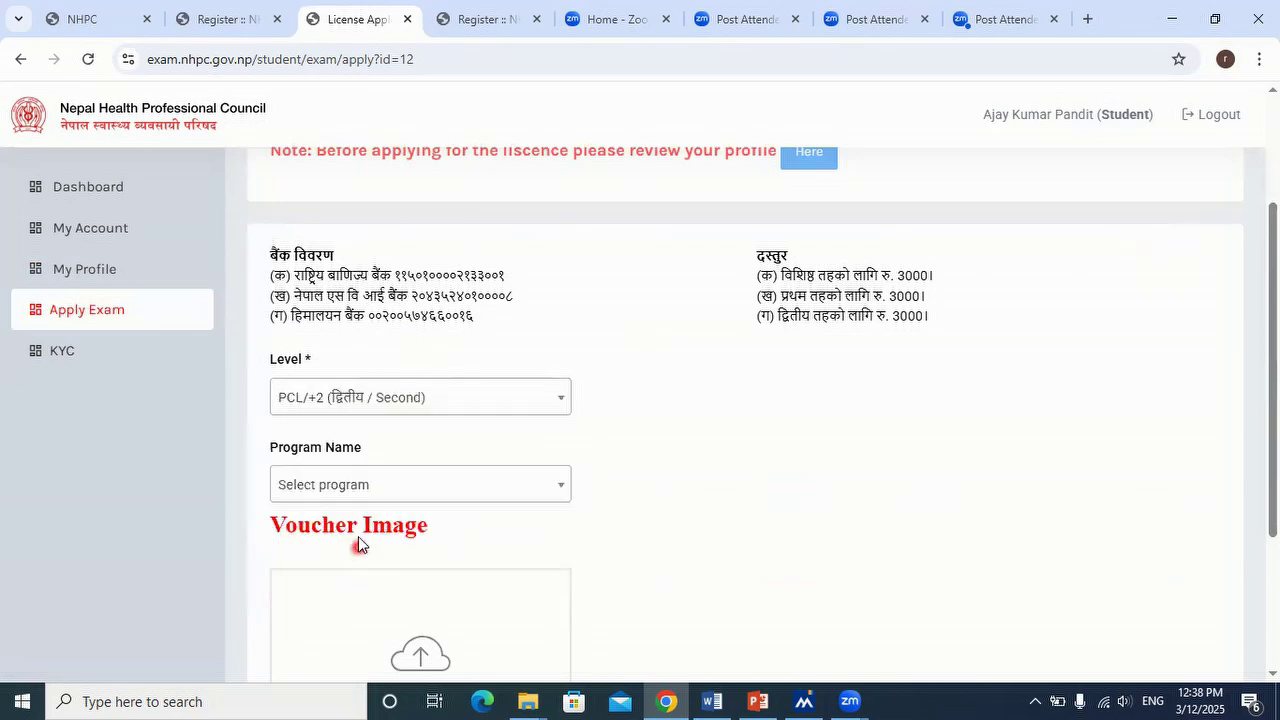
click(367, 486)
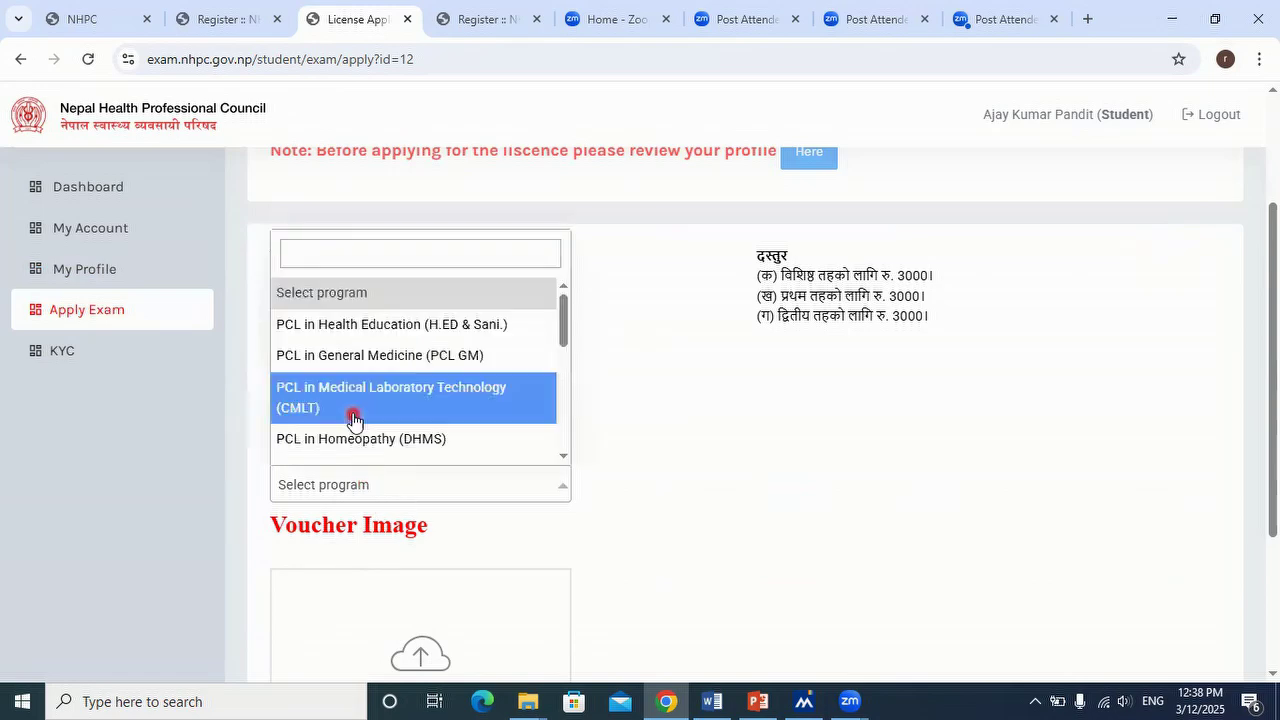
click(393, 358)
- Upload nepal Bank.jpg from Downloads as the voucher image of the license application
scroll(392, 360, down, 3)
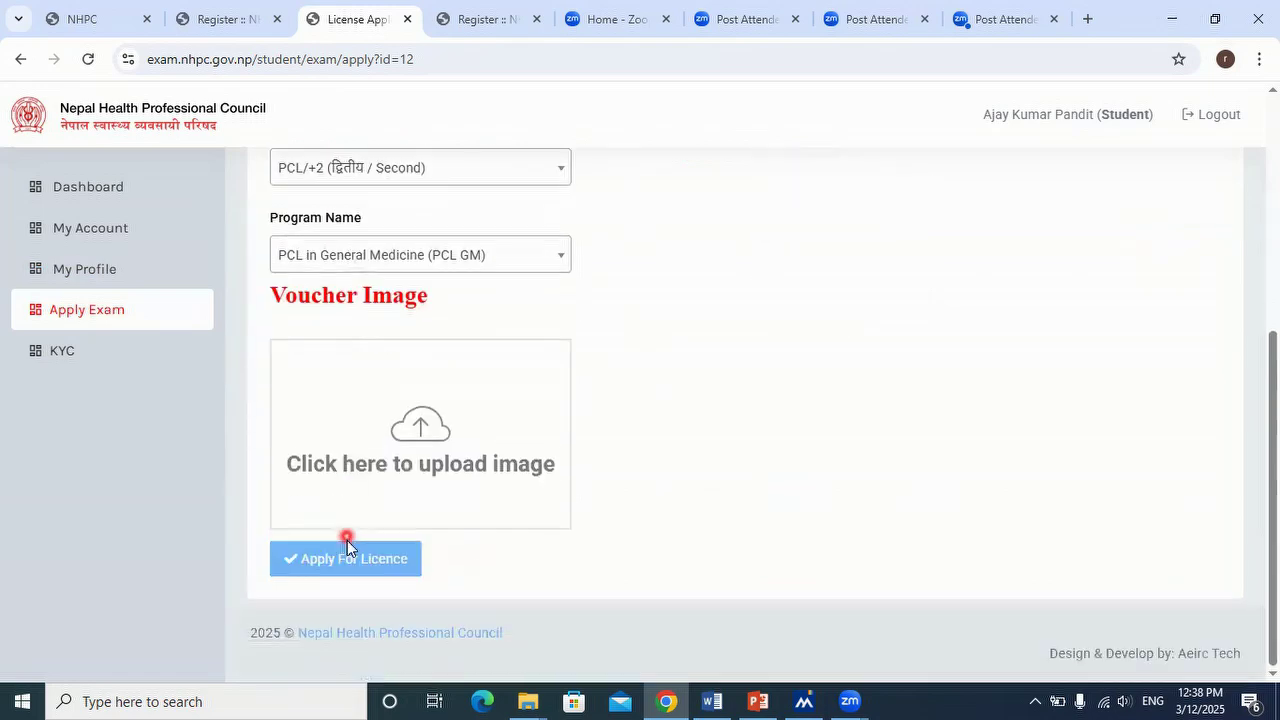
click(416, 429)
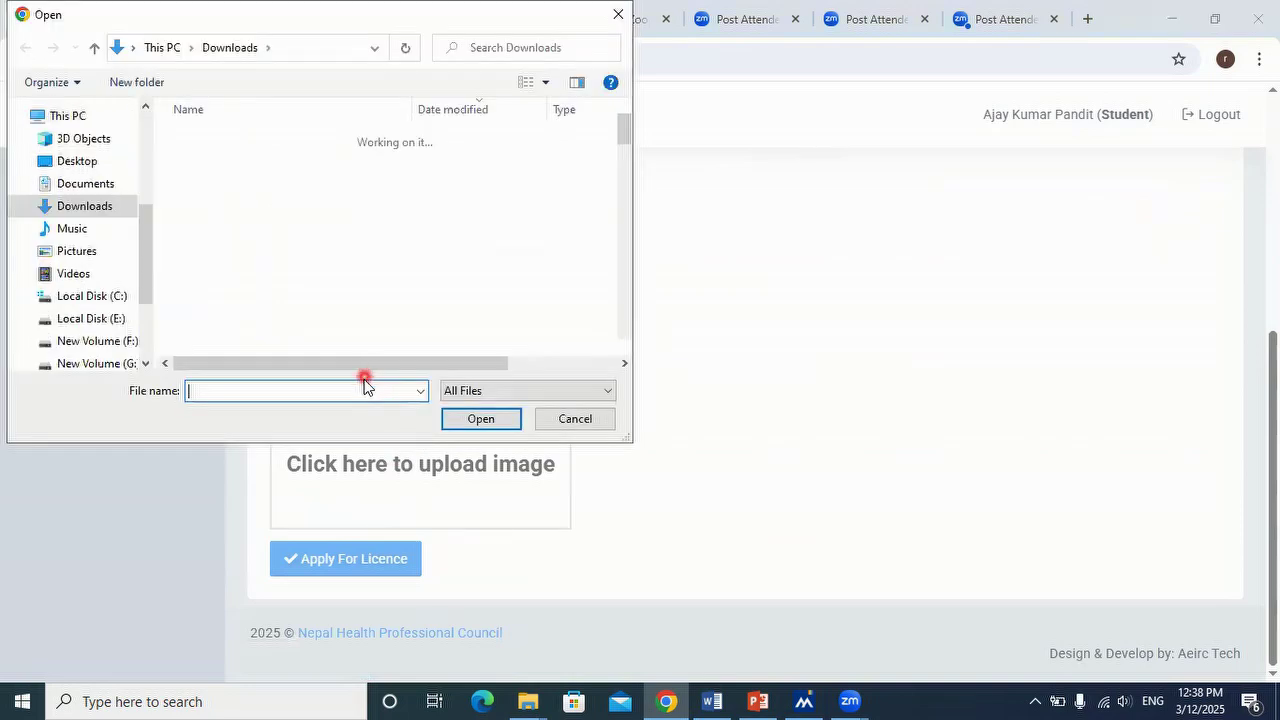
text(ne)
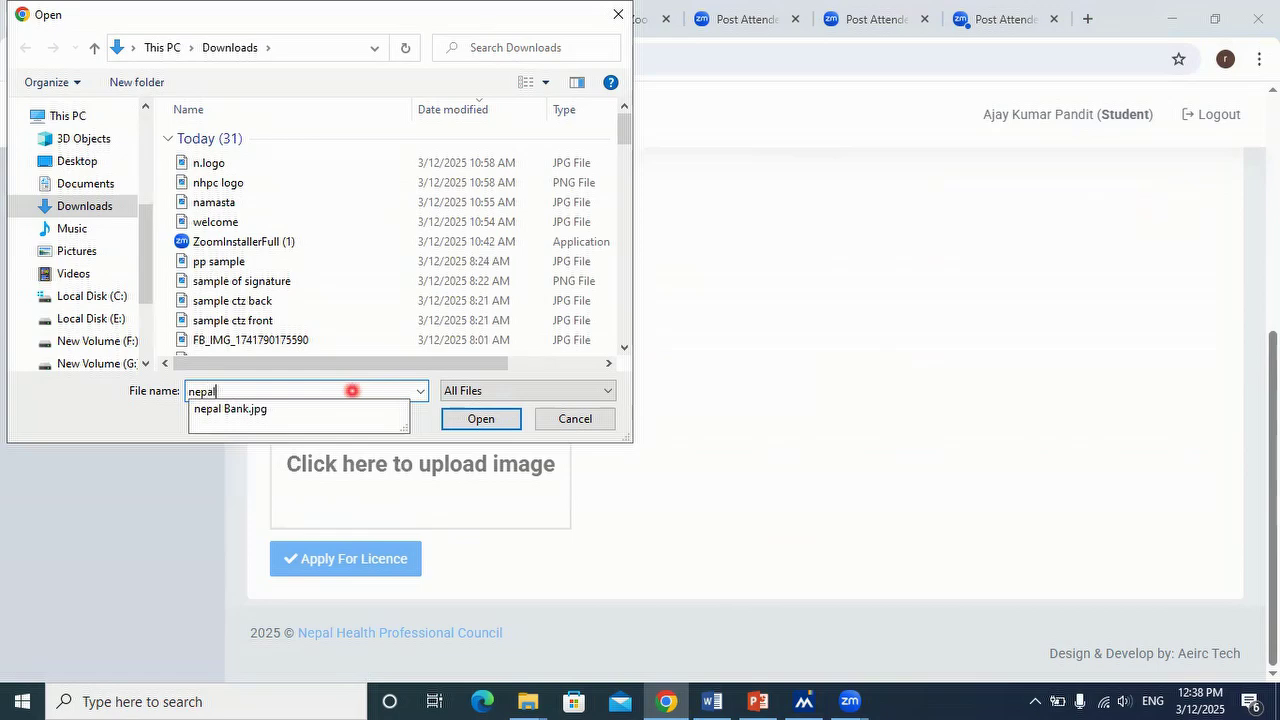
text(pal)
click(324, 409)
click(466, 419)
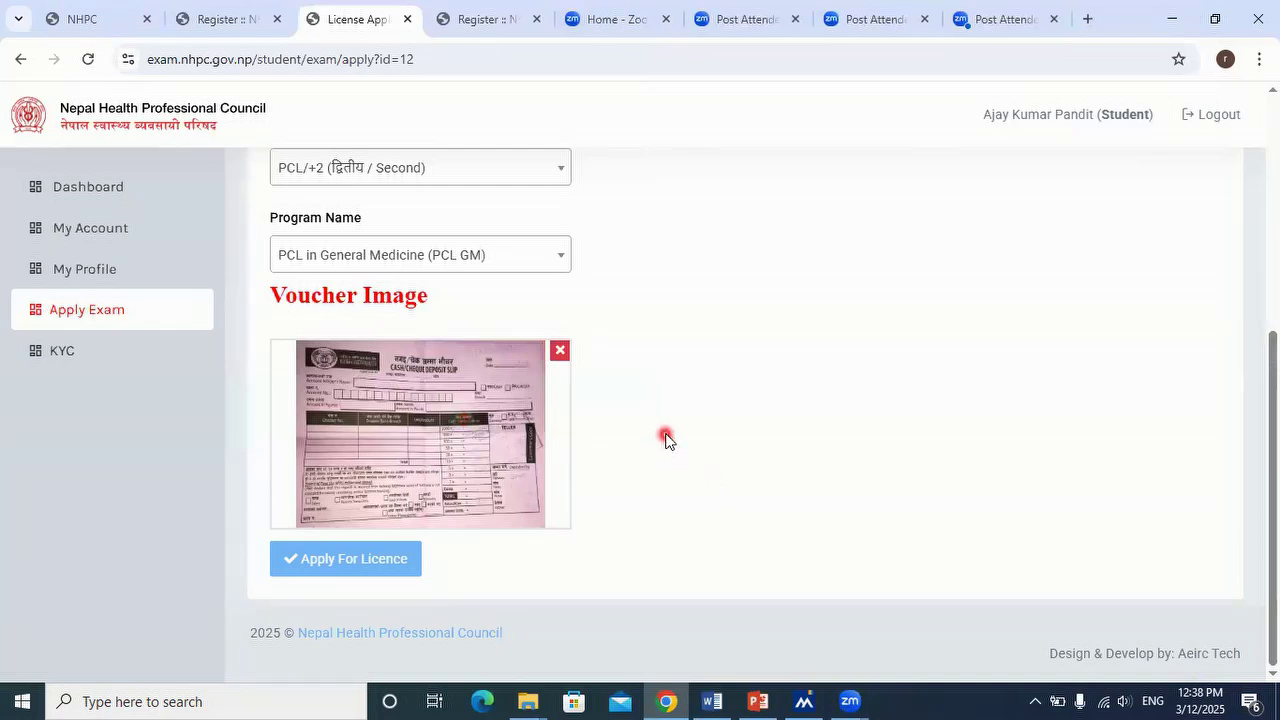
click(419, 572)
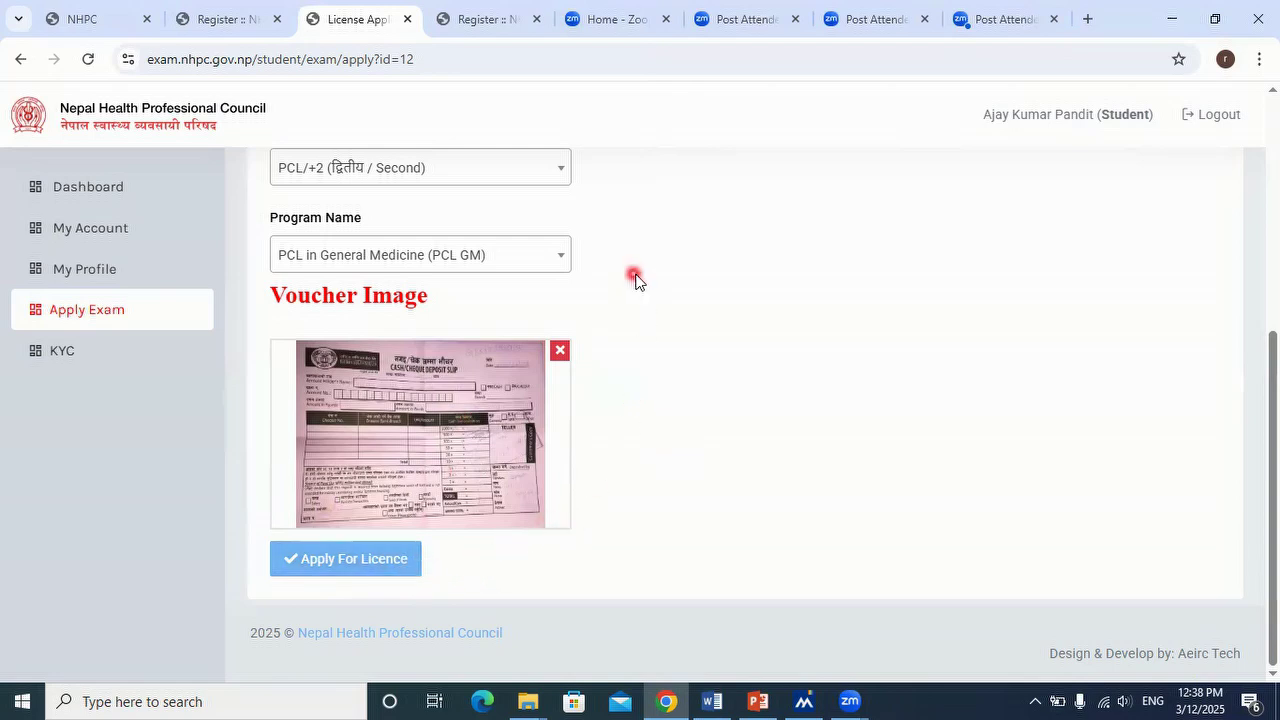